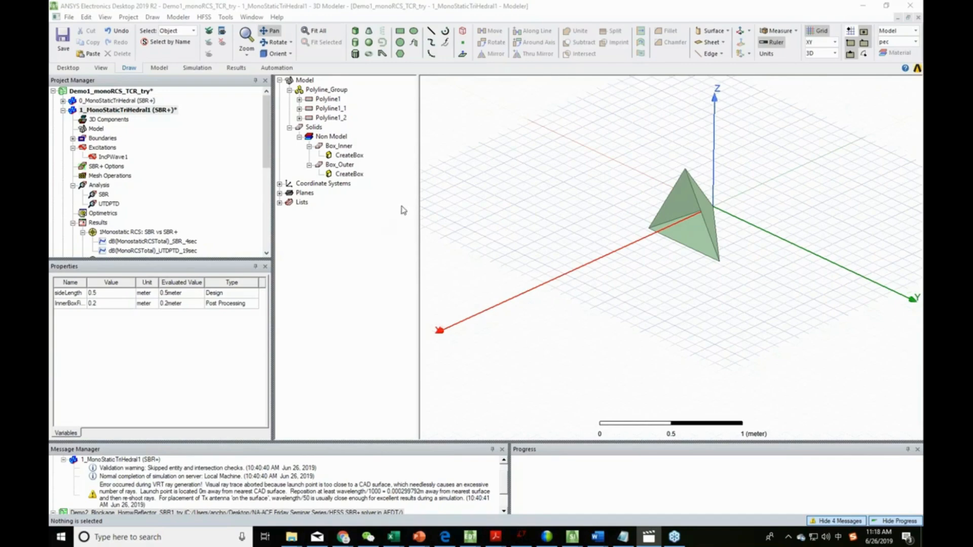
- Inspect the PerfE1 boundary assigned to the trihedral faces in the 1_MonoStaticTriHedral1 design
{"action": "left_click", "coordinate": [389, 4]}
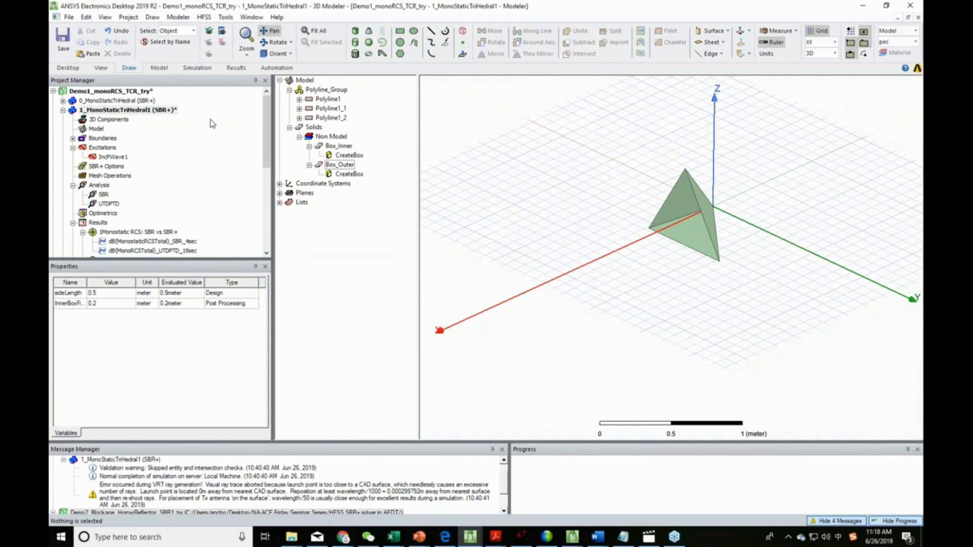
{"action": "left_click", "coordinate": [553, 212]}
{"action": "left_click_drag", "start_coordinate": [554, 212], "coordinate": [554, 213]}
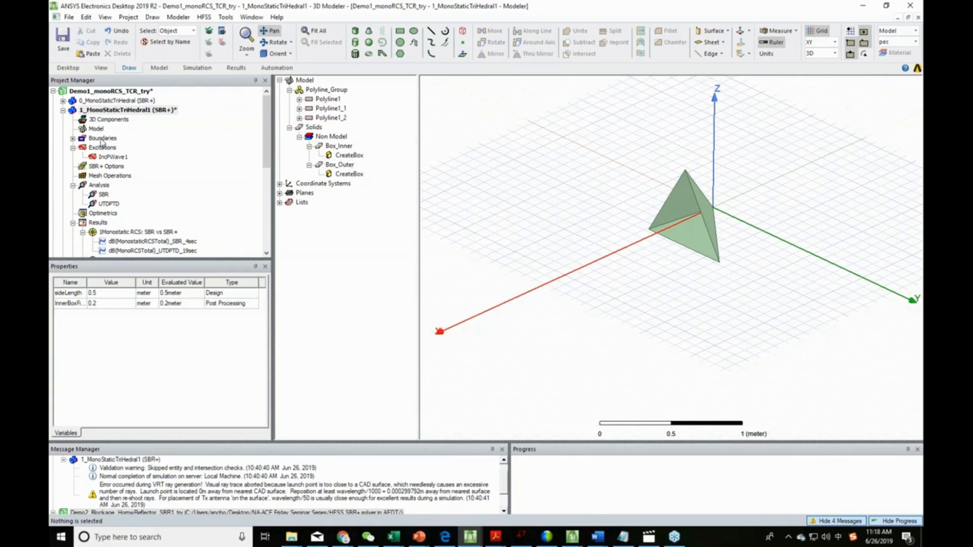
{"action": "left_click", "coordinate": [73, 139]}
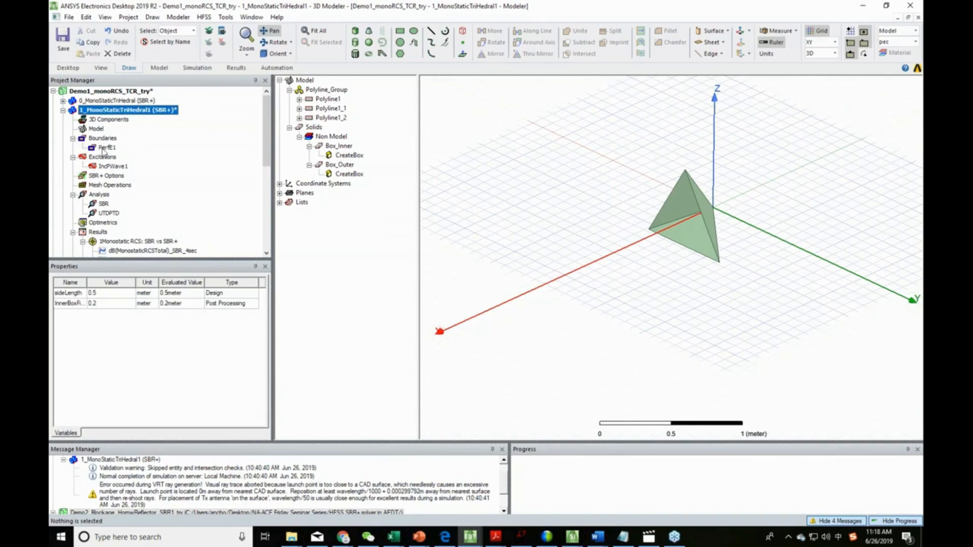
{"action": "left_click", "coordinate": [109, 148]}
{"action": "mouse_move", "coordinate": [671, 280]}
{"action": "left_mouse_down", "text": "alt"}
{"action": "mouse_move", "coordinate": [691, 278]}
{"action": "mouse_move", "coordinate": [647, 309]}
{"action": "mouse_move", "coordinate": [618, 284]}
{"action": "mouse_move", "coordinate": [671, 298]}
{"action": "mouse_move", "coordinate": [659, 276]}
{"action": "left_mouse_up", "text": "alt"}
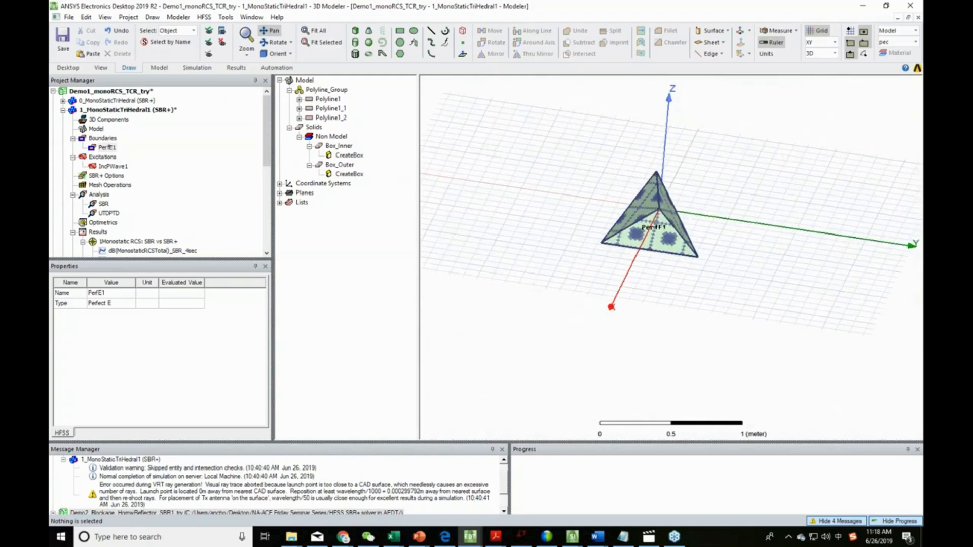
- Check the HFSS solution type of the 1_MonoStaticTriHedral1 design and accept it as it is
{"action": "left_click", "coordinate": [153, 110]}
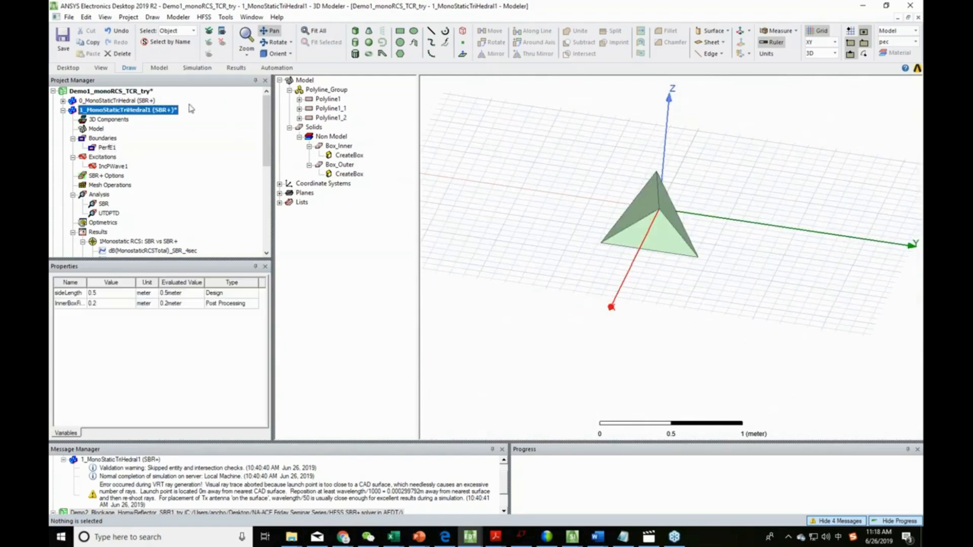
{"action": "left_click", "coordinate": [203, 17]}
{"action": "left_click", "coordinate": [223, 28]}
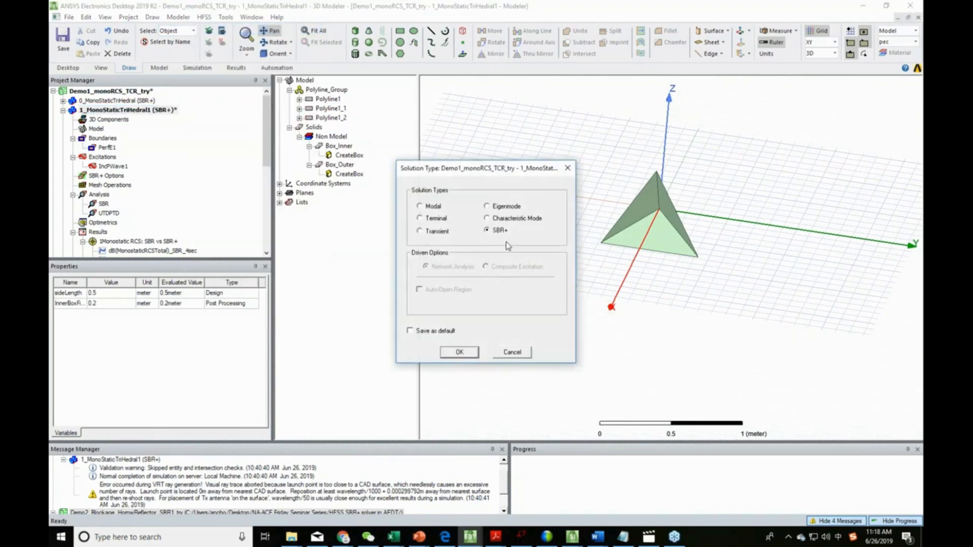
{"action": "left_click", "coordinate": [459, 352]}
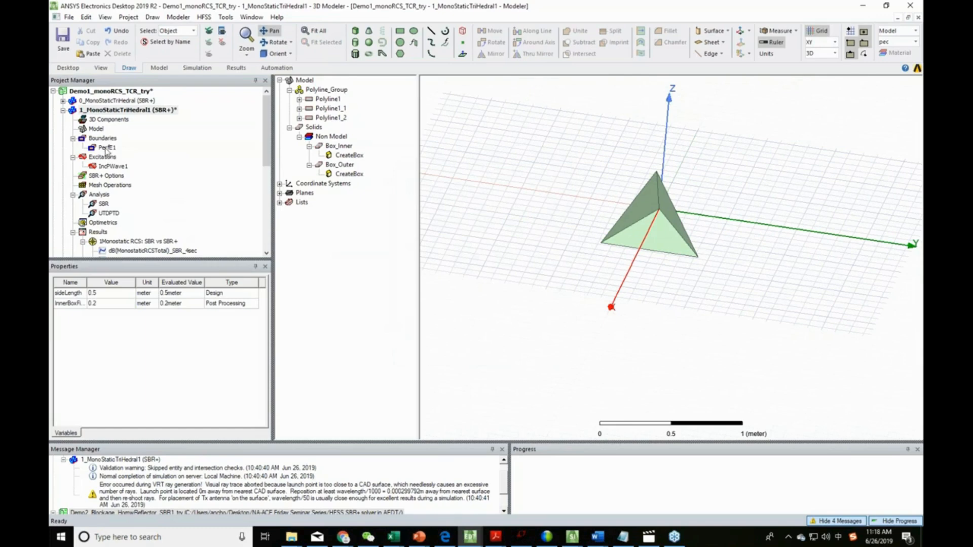
- Examine the PerfE1 boundary again and the IncPWave1 plane wave excitation with its angular sweep settings on the trihedral
{"action": "left_click", "coordinate": [108, 149]}
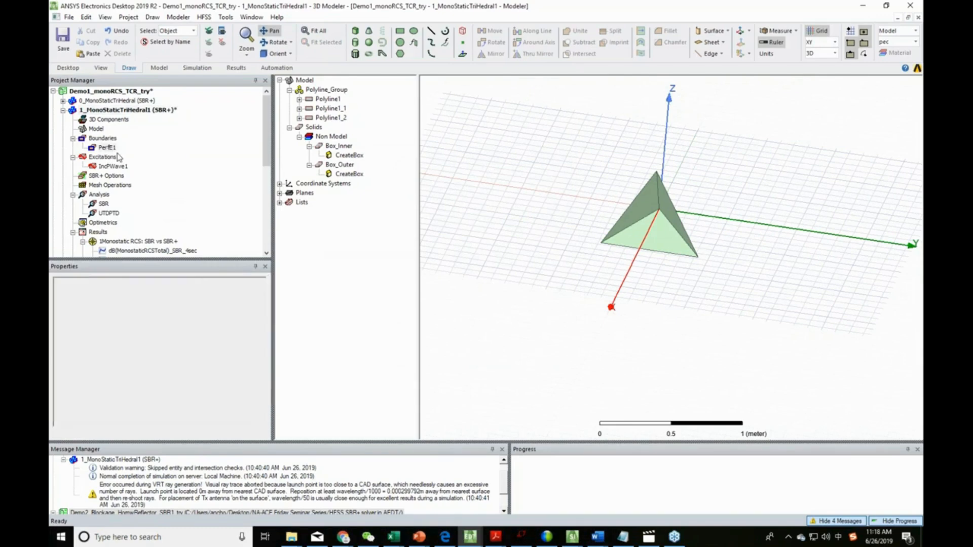
{"action": "left_click_drag", "start_coordinate": [598, 265], "coordinate": [600, 282], "text": "alt"}
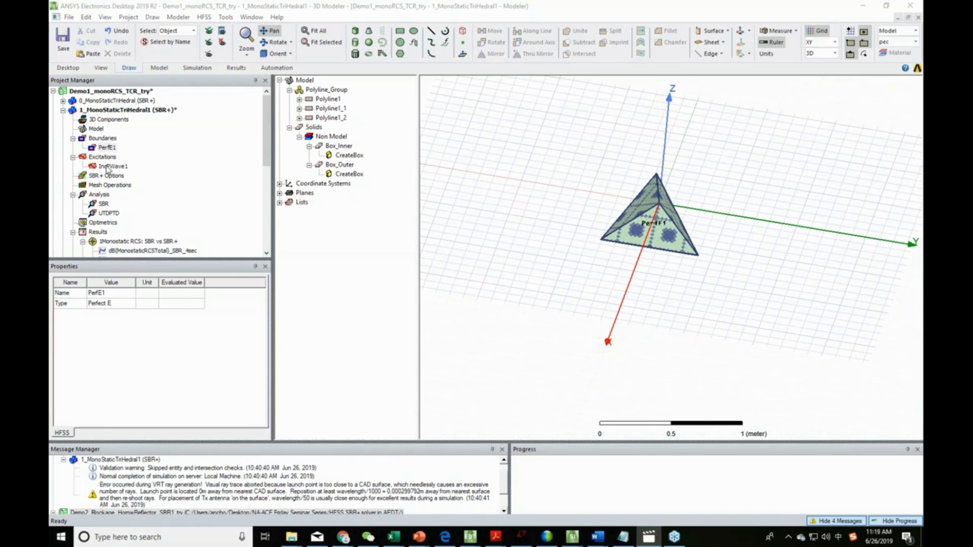
{"action": "left_click", "coordinate": [106, 167]}
{"action": "mouse_move", "coordinate": [656, 343]}
{"action": "left_mouse_down", "text": "alt"}
{"action": "mouse_move", "coordinate": [638, 326]}
{"action": "mouse_move", "coordinate": [670, 327]}
{"action": "mouse_move", "coordinate": [686, 288]}
{"action": "mouse_move", "coordinate": [640, 329]}
{"action": "mouse_move", "coordinate": [660, 344]}
{"action": "left_mouse_up", "text": "alt"}
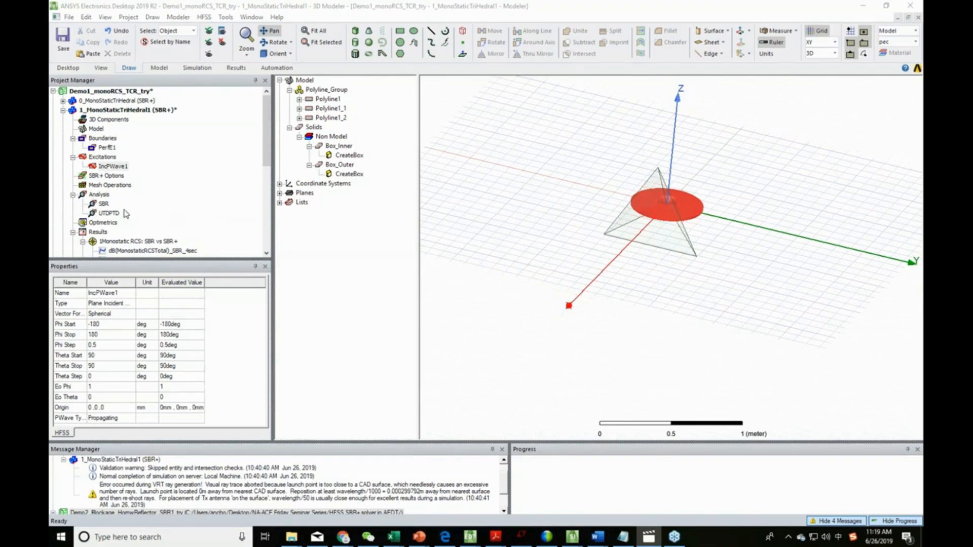
{"action": "scroll", "coordinate": [111, 210], "scroll_direction": "down", "scroll_amount": 3}
{"action": "scroll", "coordinate": [126, 208], "scroll_direction": "up", "scroll_amount": 1}
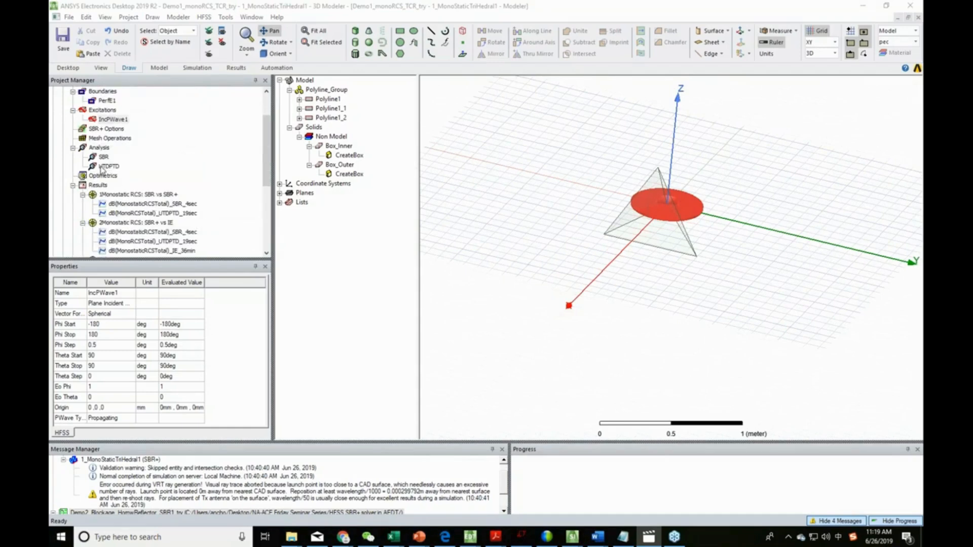
{"action": "middle_click_drag", "start_coordinate": [589, 286], "coordinate": [686, 298]}
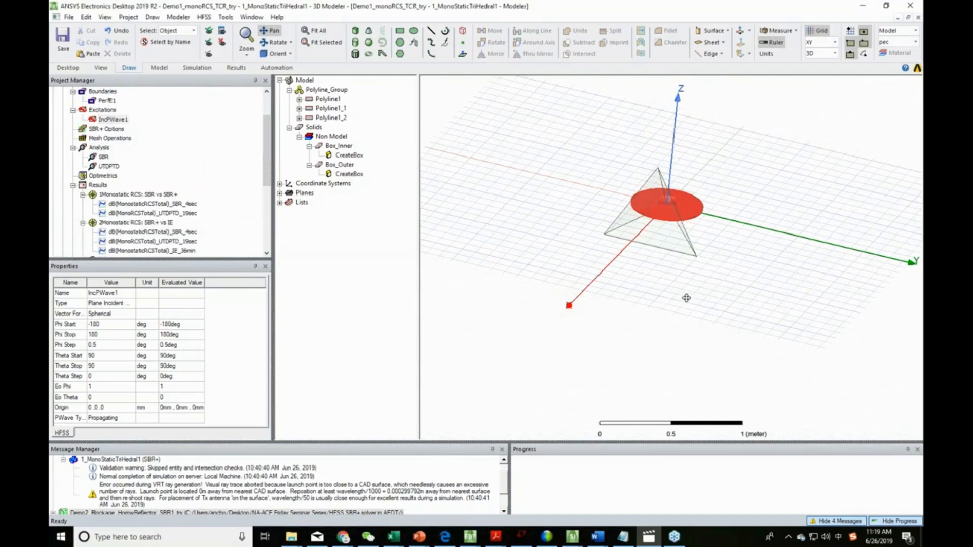
- Review the SBR and UTDPTD solution setups, including the frequency sweep and far-field option
{"action": "left_click", "coordinate": [104, 158]}
{"action": "double_click", "coordinate": [104, 157]}
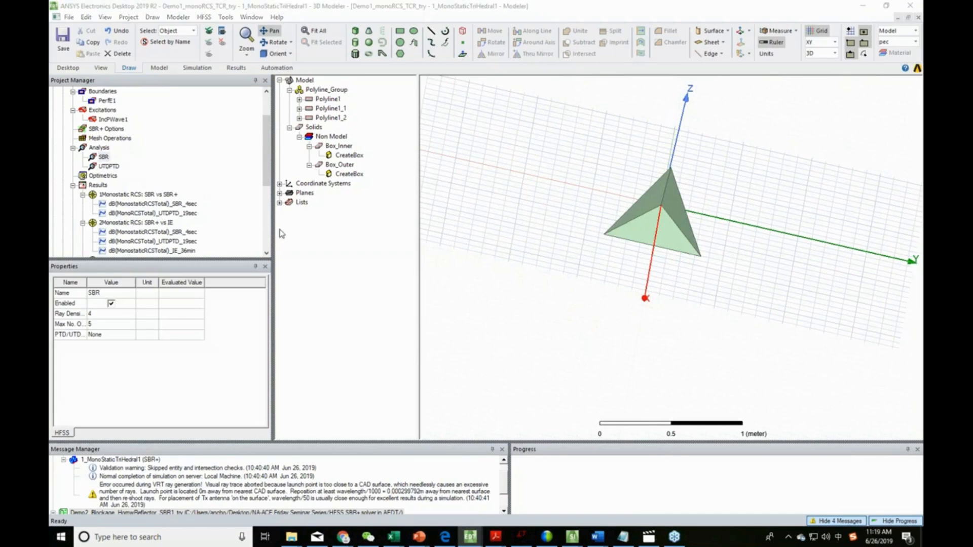
{"action": "left_click", "coordinate": [565, 422]}
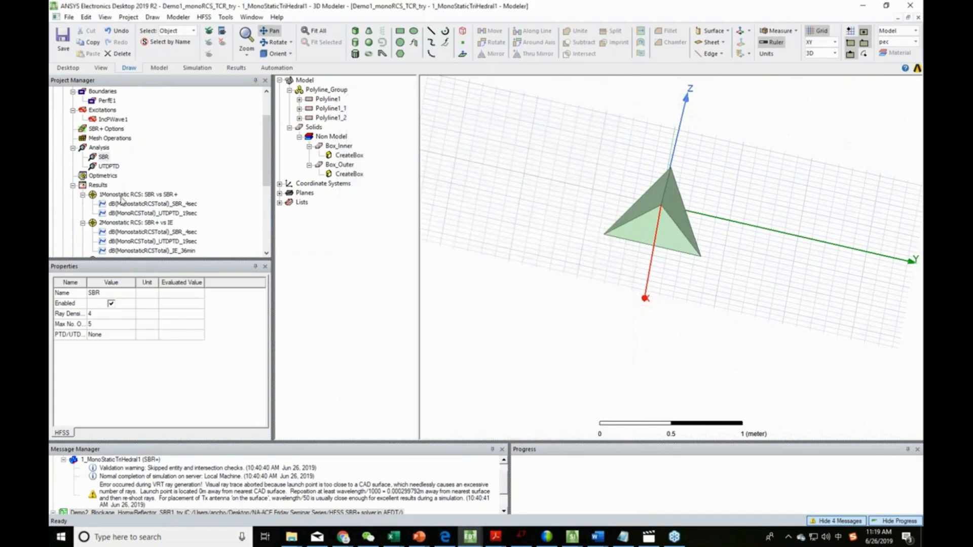
{"action": "left_click", "coordinate": [108, 166]}
{"action": "double_click", "coordinate": [108, 166]}
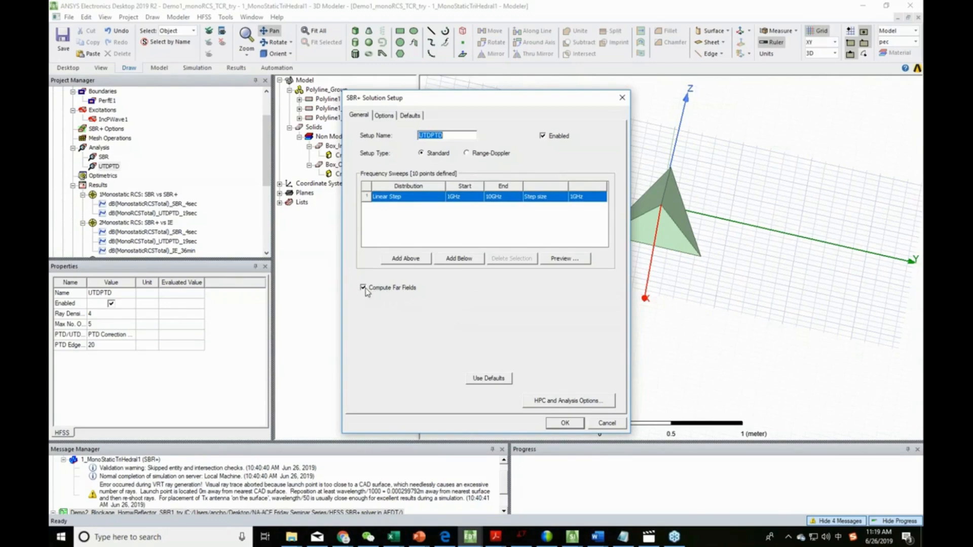
{"action": "left_click", "coordinate": [564, 423]}
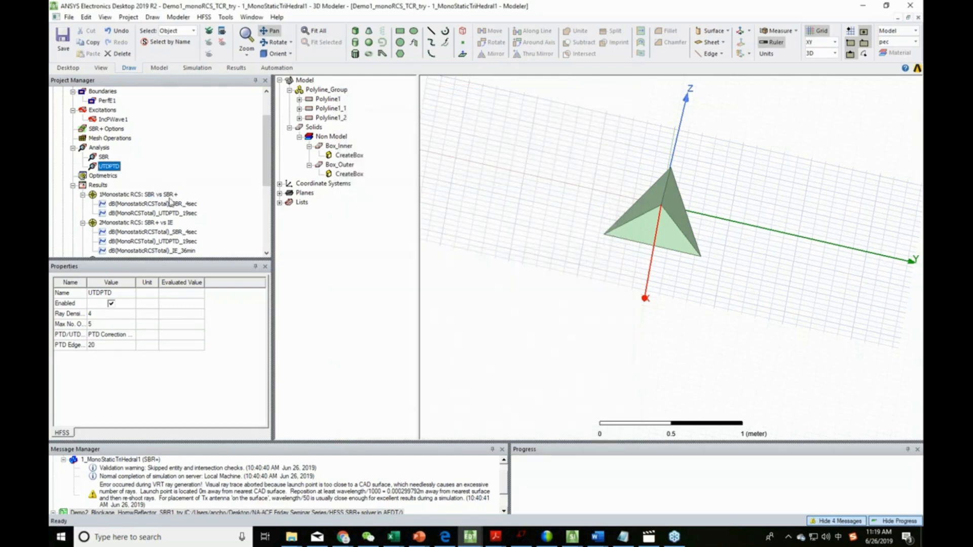
- Fit the whole trihedral in the 3D view and centre it for a closer look
{"action": "left_click_drag", "start_coordinate": [268, 143], "coordinate": [268, 119]}
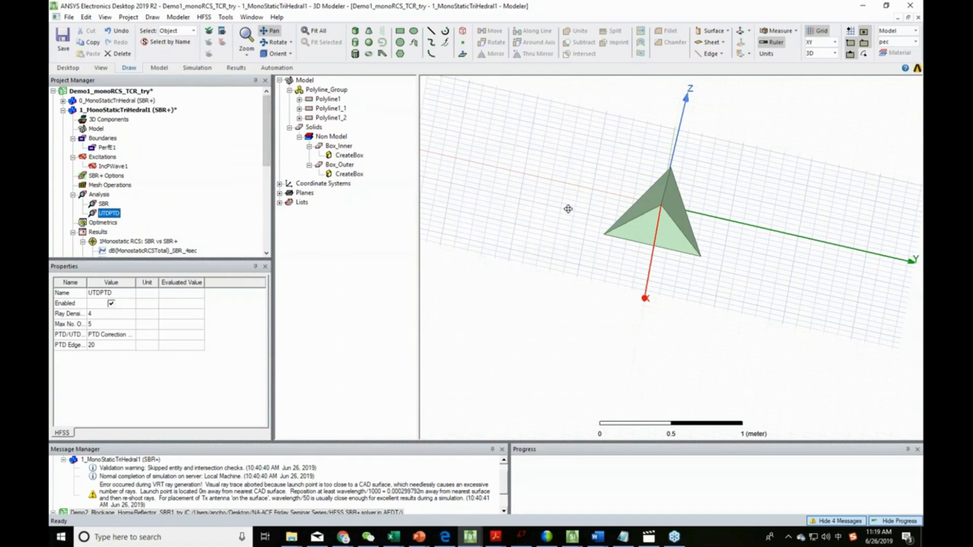
{"action": "left_click", "coordinate": [246, 50]}
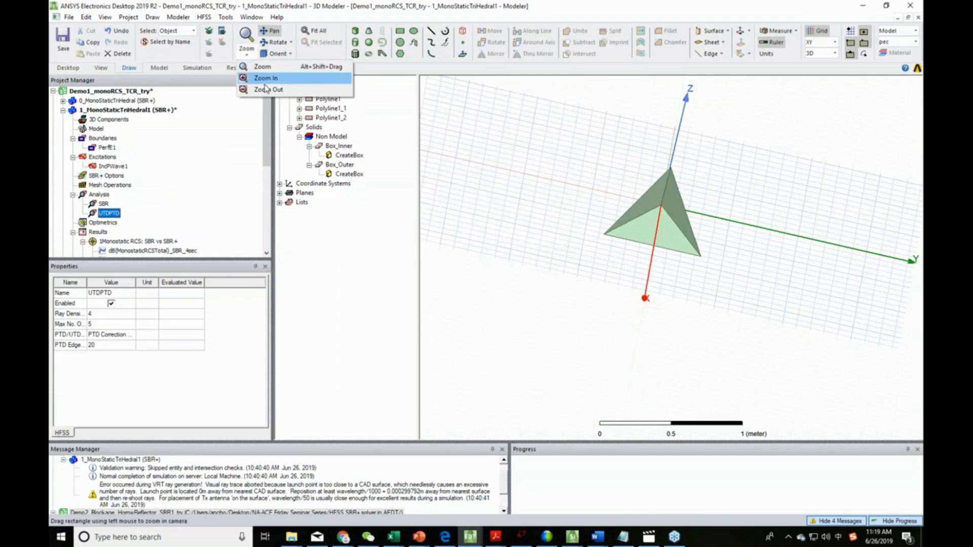
{"action": "left_click", "coordinate": [320, 10]}
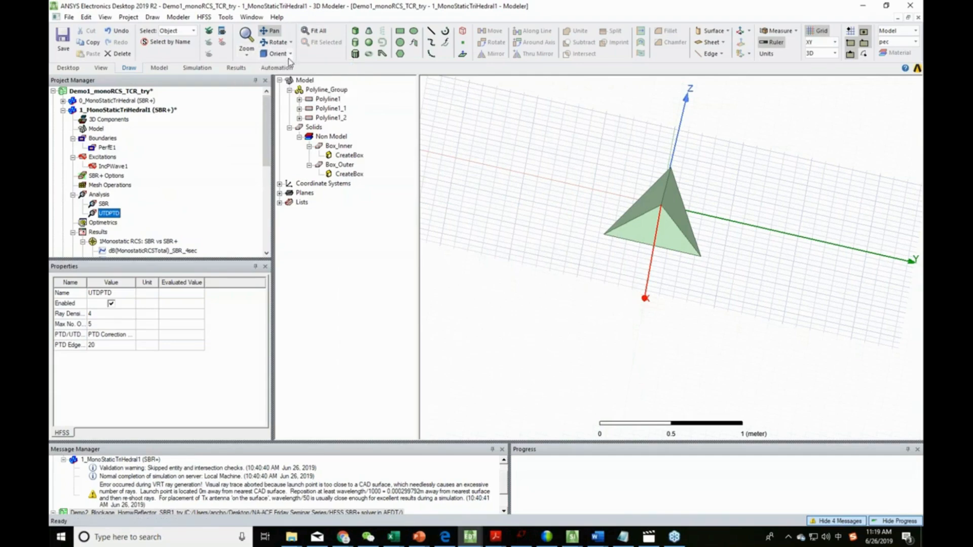
{"action": "left_click", "coordinate": [473, 154]}
{"action": "left_click", "coordinate": [316, 32]}
{"action": "left_click_drag", "start_coordinate": [658, 243], "coordinate": [674, 238], "text": "alt"}
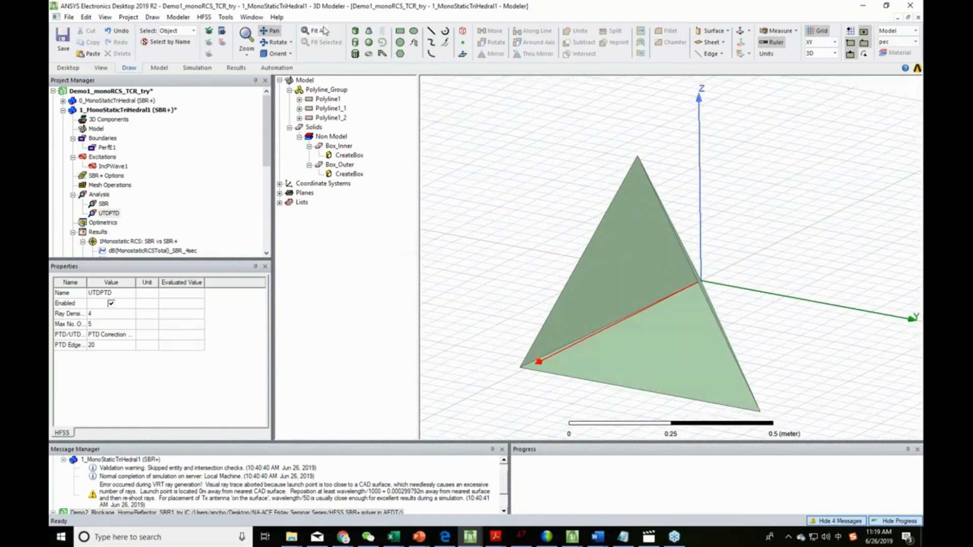
{"action": "left_click", "coordinate": [272, 31]}
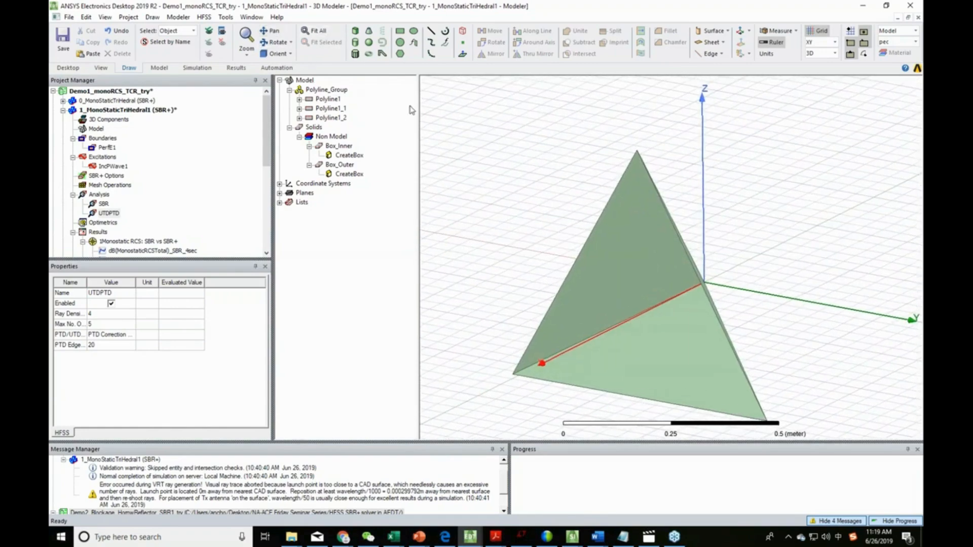
{"action": "left_click", "coordinate": [272, 31]}
{"action": "left_click_drag", "start_coordinate": [469, 194], "coordinate": [502, 147]}
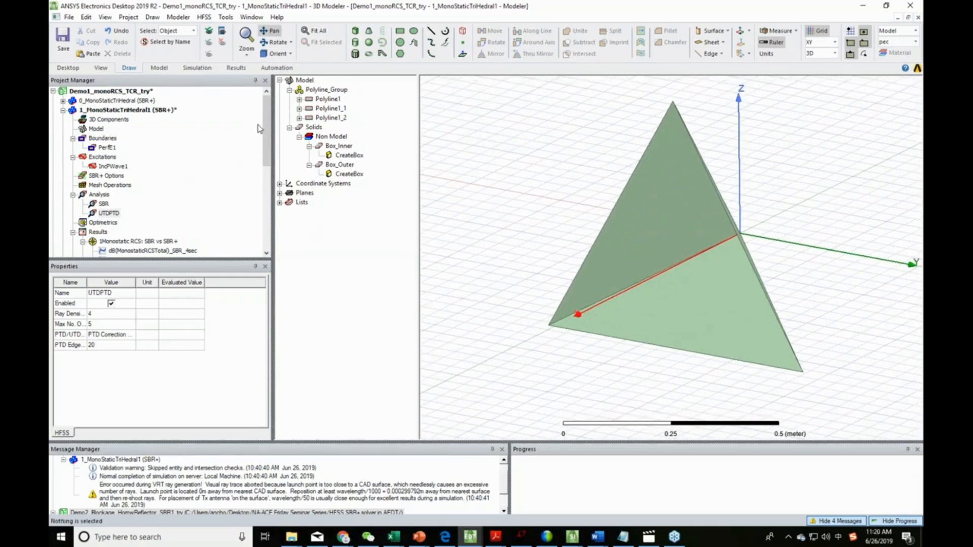
- Examine the monostatic RCS reports comparing SBR vs SBR+ and SBR+ vs IE
{"action": "left_click_drag", "start_coordinate": [267, 117], "coordinate": [267, 145]}
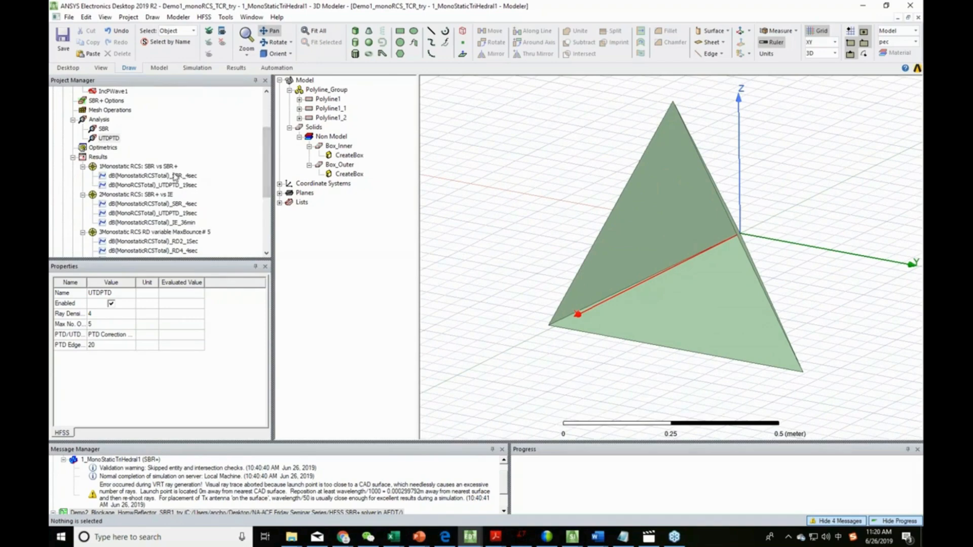
{"action": "double_click", "coordinate": [130, 166]}
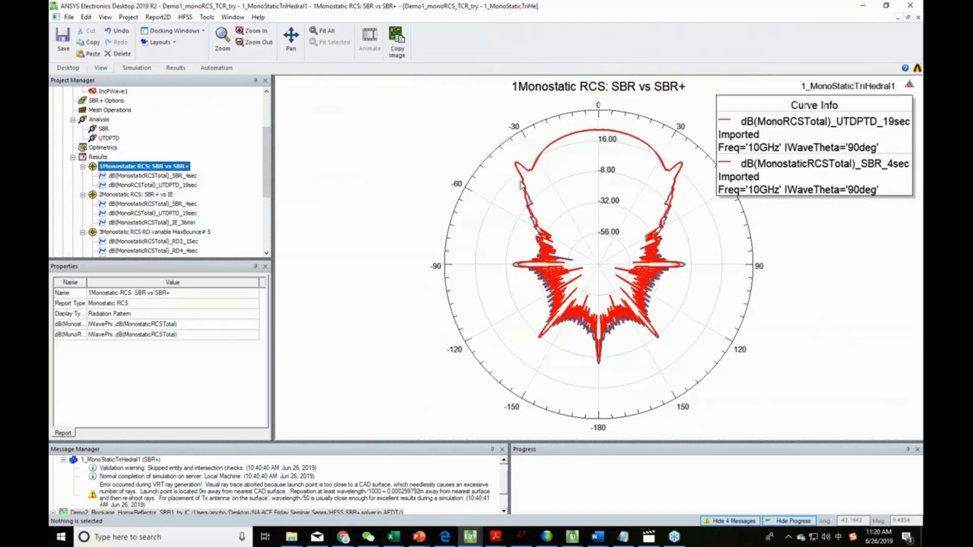
{"action": "left_click", "coordinate": [350, 136]}
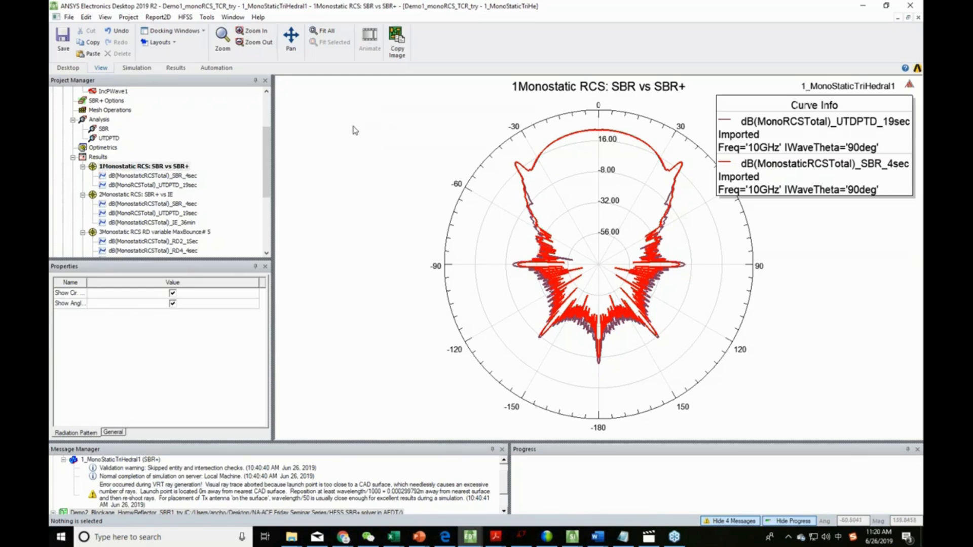
{"action": "left_click", "coordinate": [162, 196]}
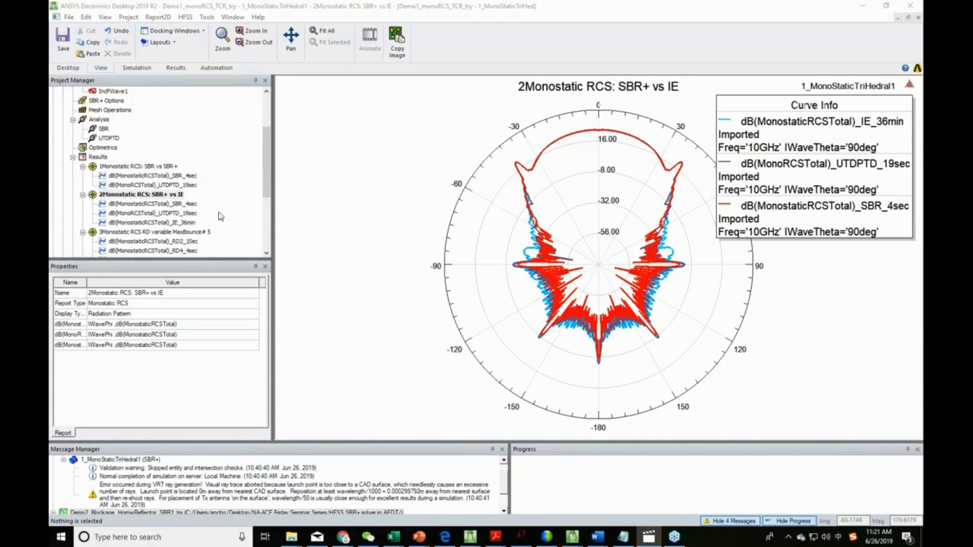
- Examine the monostatic RCS report with variable ray density and a maximum bounce number of 5
{"action": "double_click", "coordinate": [162, 232]}
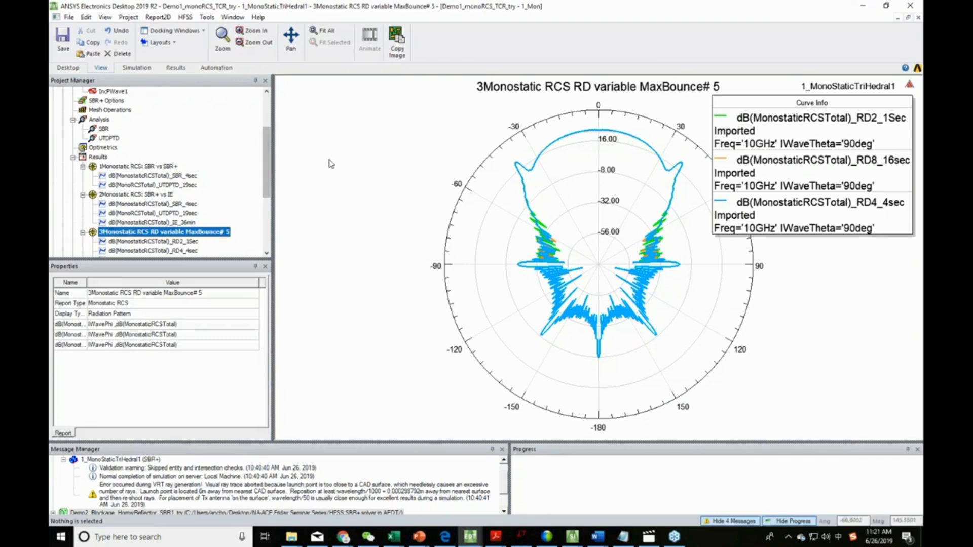
{"action": "left_click_drag", "start_coordinate": [268, 154], "coordinate": [266, 174]}
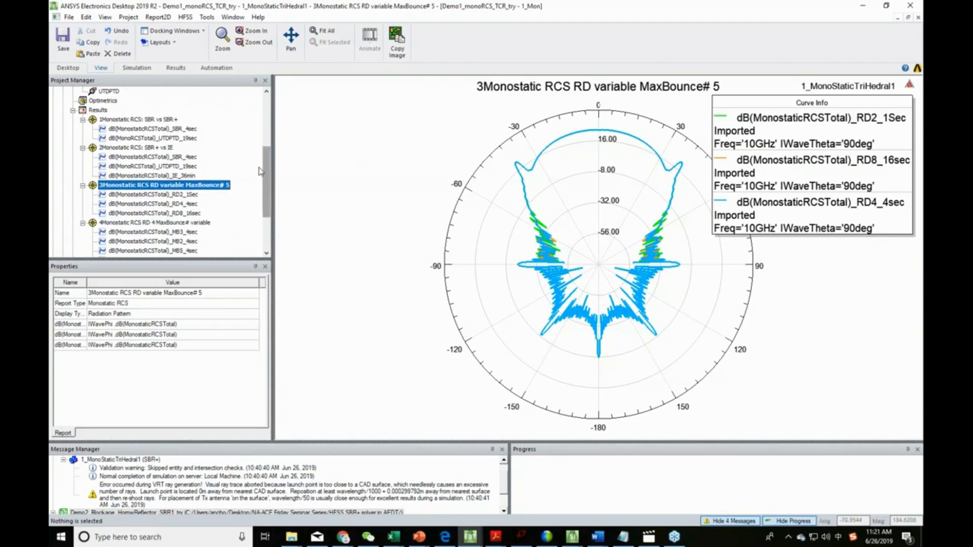
{"action": "left_click", "coordinate": [145, 147]}
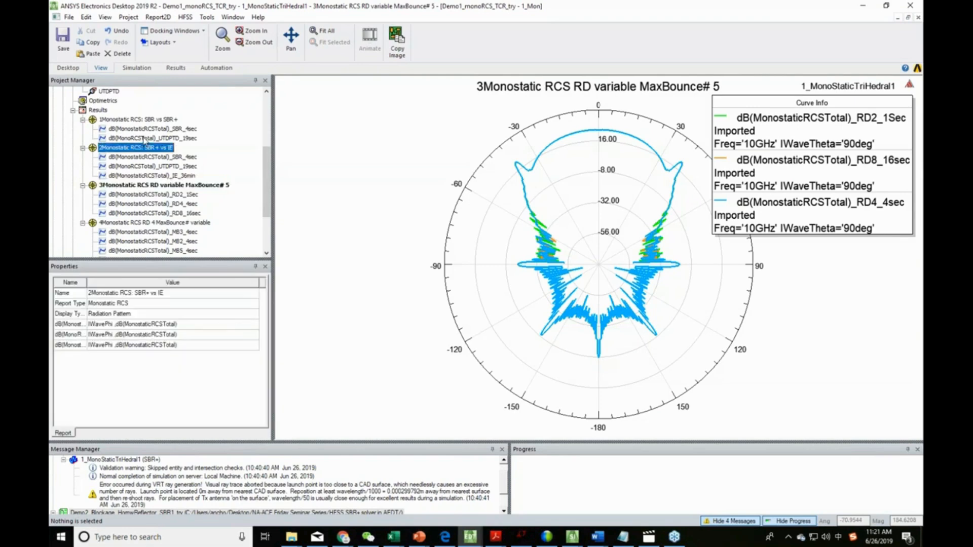
{"action": "left_click", "coordinate": [148, 185]}
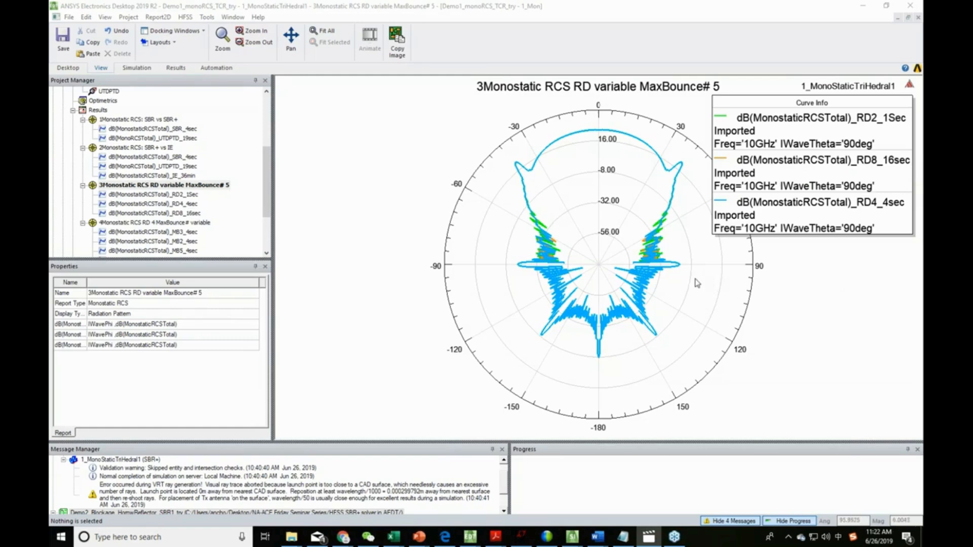
- Examine the monostatic RCS report with ray density 4 and a variable maximum bounce number
{"action": "scroll", "coordinate": [167, 227], "scroll_direction": "down", "scroll_amount": 3}
{"action": "scroll", "coordinate": [157, 228], "scroll_direction": "up", "scroll_amount": 3}
{"action": "double_click", "coordinate": [154, 223]}
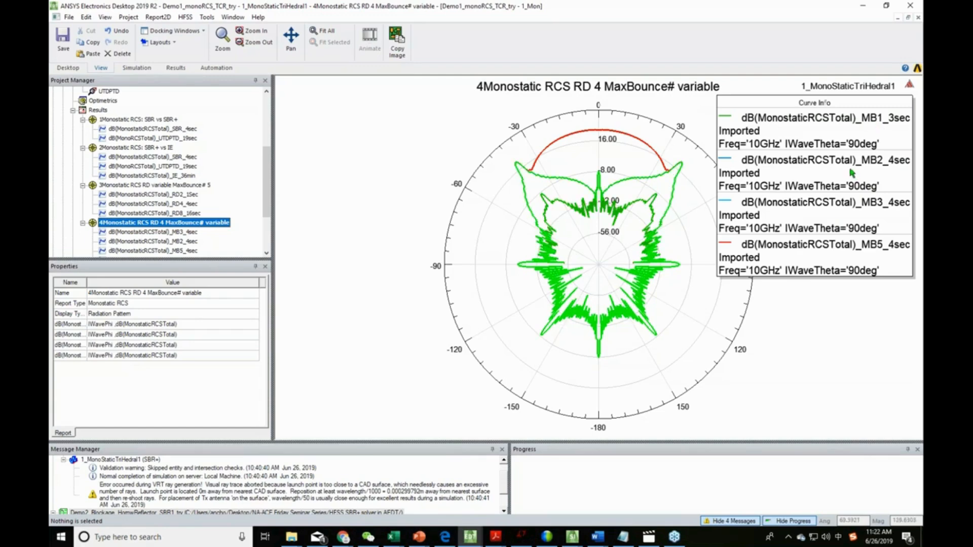
{"action": "left_click", "coordinate": [866, 252]}
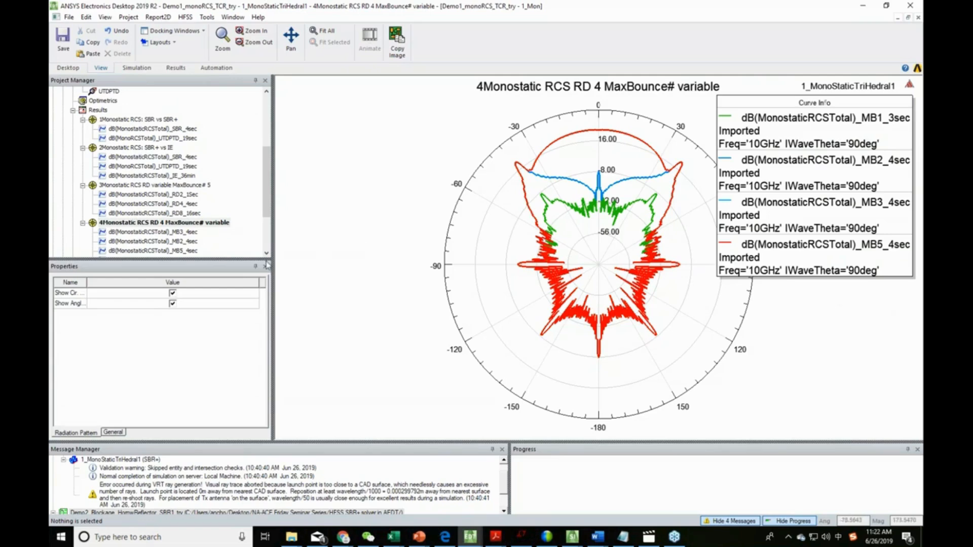
- Return to the 3D model of the 1_MonoStaticTriHedral1 design and locate its field overlays
{"action": "scroll", "coordinate": [235, 217], "scroll_direction": "down", "scroll_amount": 3}
{"action": "left_click_drag", "start_coordinate": [269, 210], "coordinate": [281, 120]}
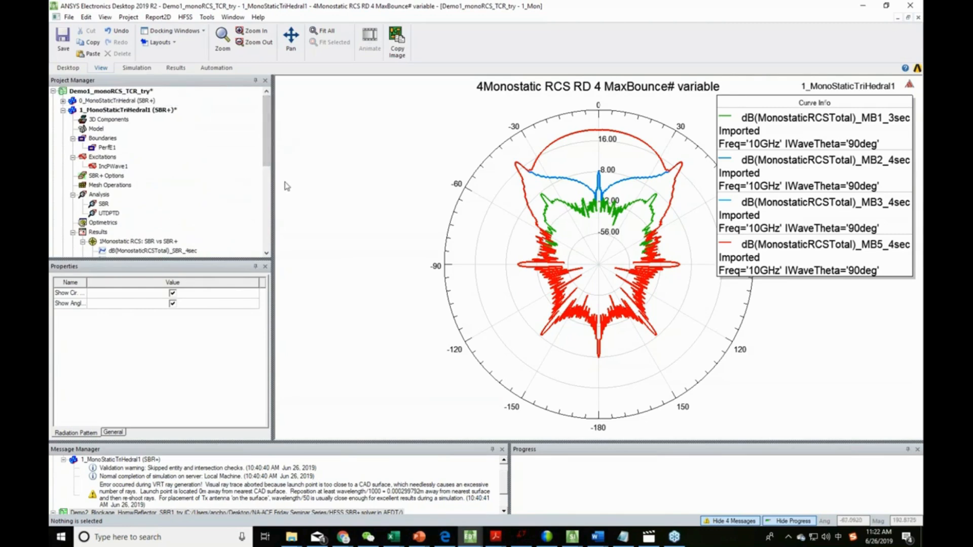
{"action": "double_click", "coordinate": [108, 110]}
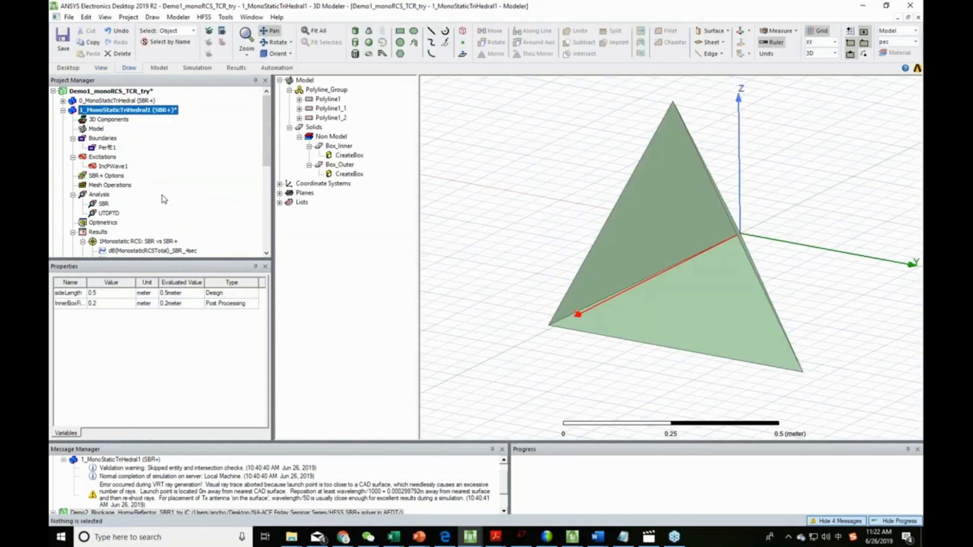
{"action": "scroll", "coordinate": [162, 198], "scroll_direction": "down", "scroll_amount": 5}
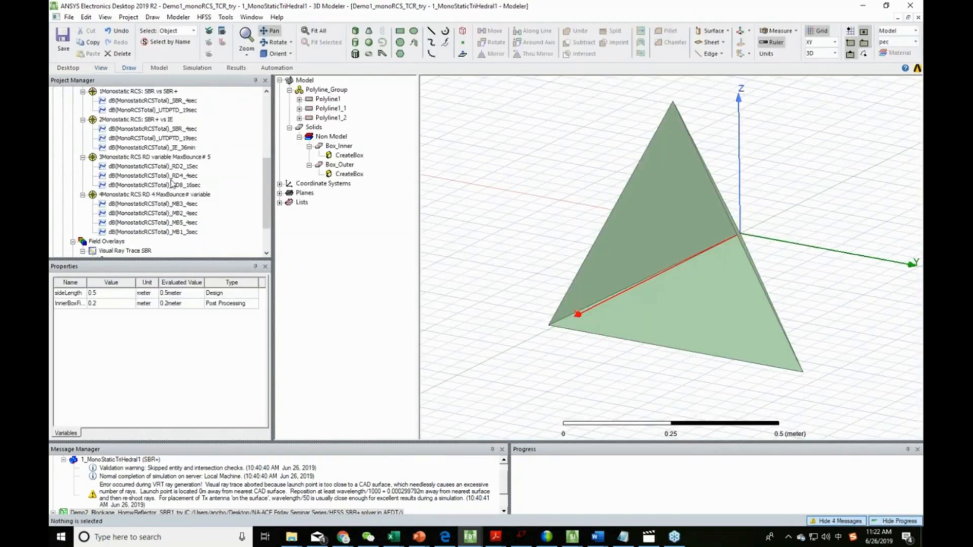
- Create an SBR visual ray trace plot at 1 GHz, ray density 2 and 5 bounces, launched from custom point 0, 0, 0
{"action": "scroll", "coordinate": [172, 183], "scroll_direction": "down", "scroll_amount": 2}
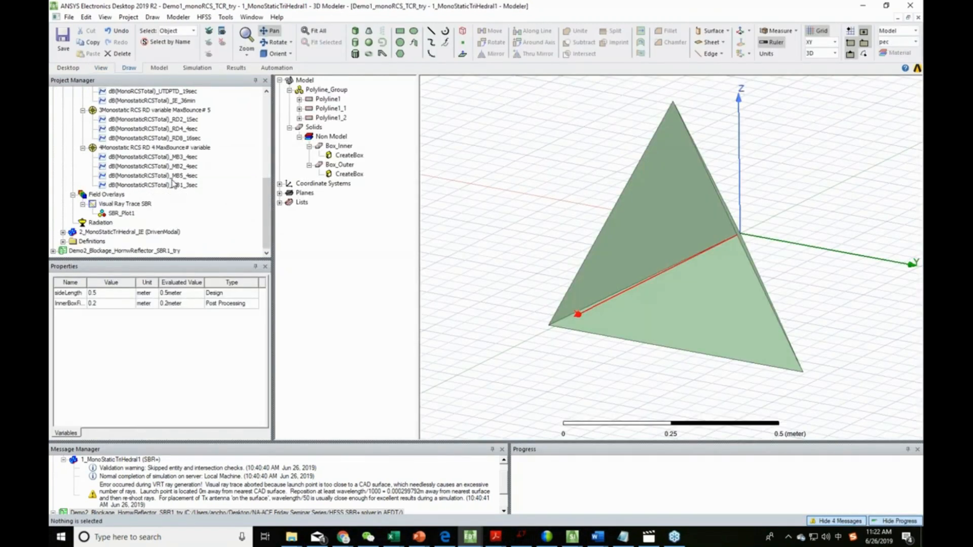
{"action": "right_click", "coordinate": [117, 194]}
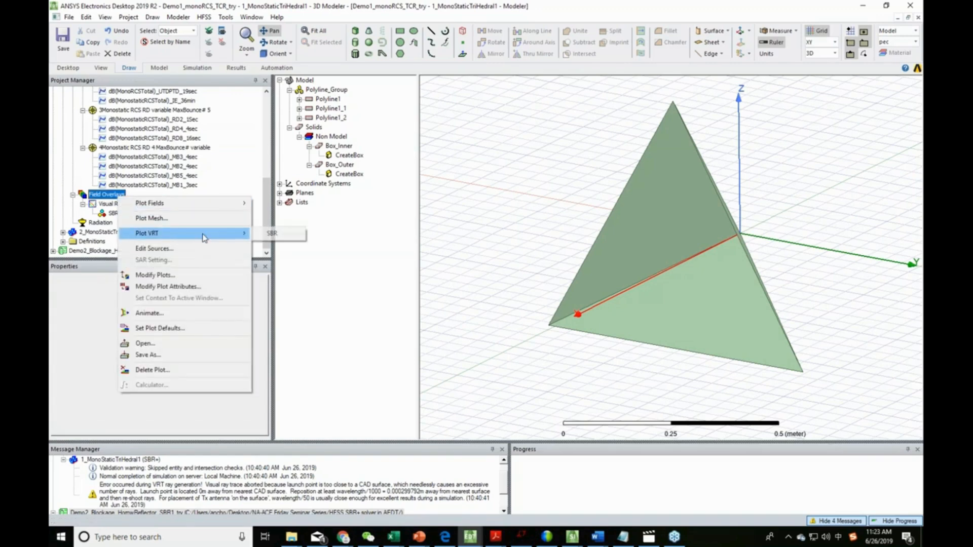
{"action": "mouse_move", "coordinate": [178, 234]}
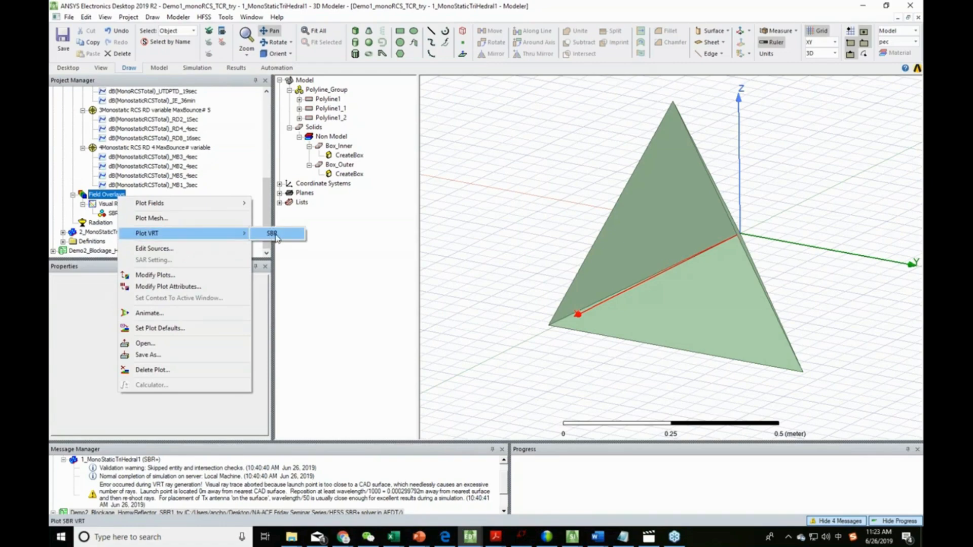
{"action": "left_click", "coordinate": [274, 234]}
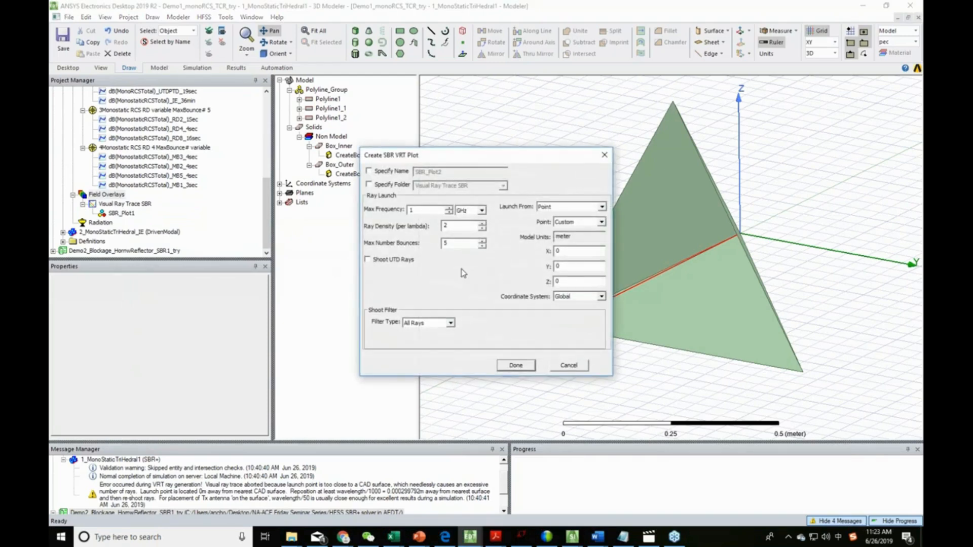
{"action": "left_click", "coordinate": [520, 367]}
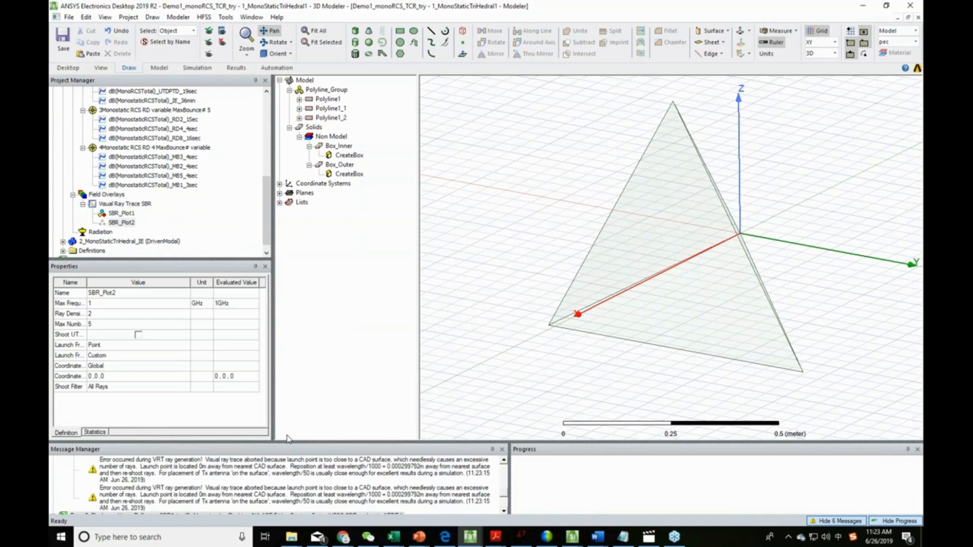
- Read the ray generation messages and set SBR_Plot2's launch point coordinates to 50, 0, 0
{"action": "left_click_drag", "start_coordinate": [292, 442], "coordinate": [291, 396]}
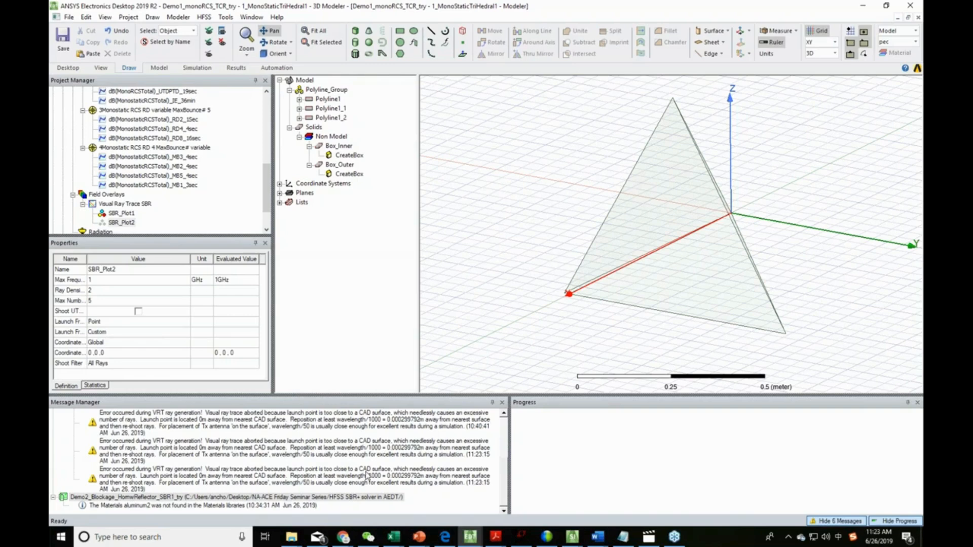
{"action": "left_click", "coordinate": [121, 225]}
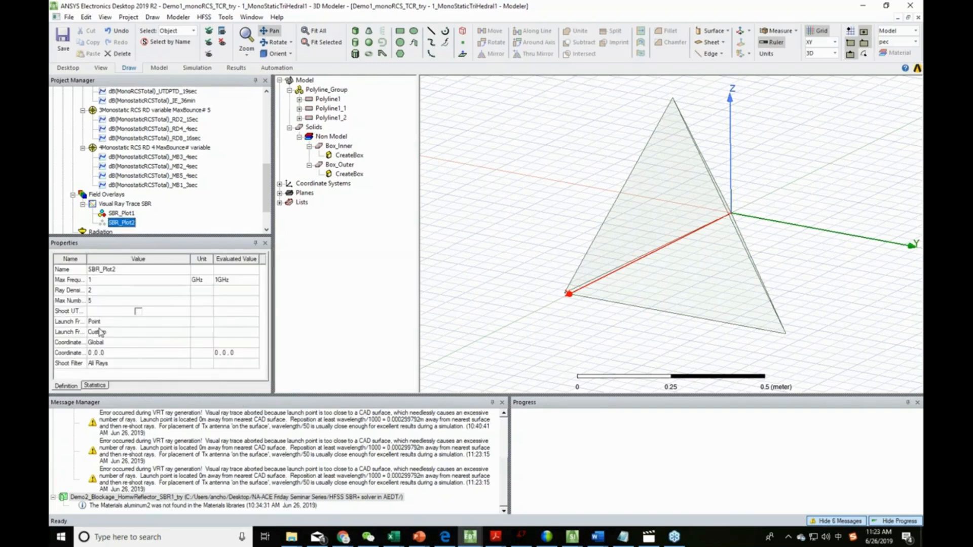
{"action": "left_click", "coordinate": [96, 353]}
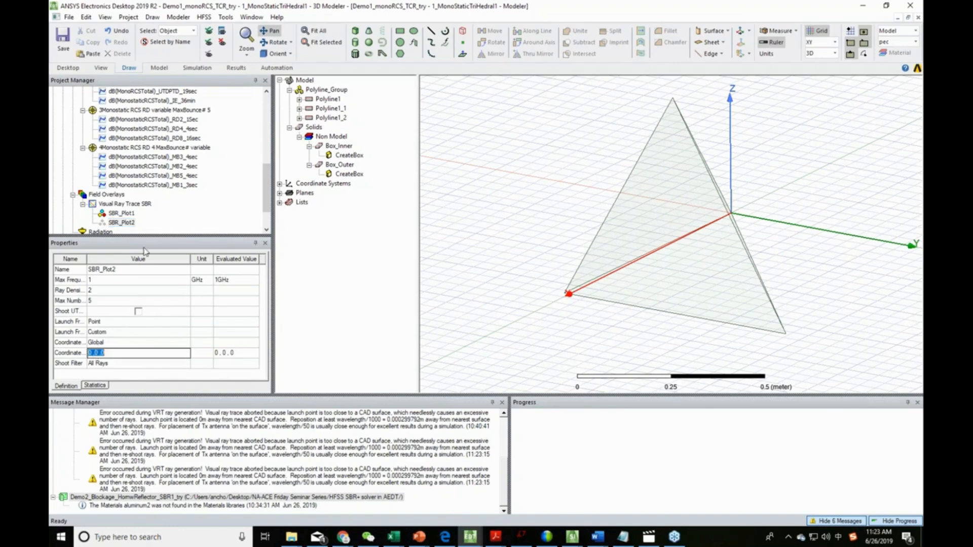
{"action": "left_click", "coordinate": [121, 224]}
{"action": "left_click", "coordinate": [117, 204]}
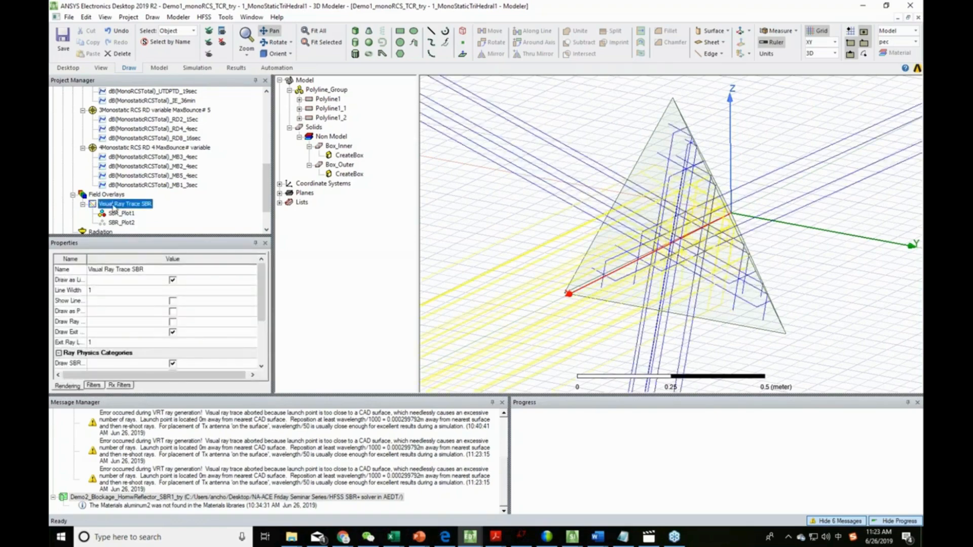
{"action": "left_click", "coordinate": [122, 223]}
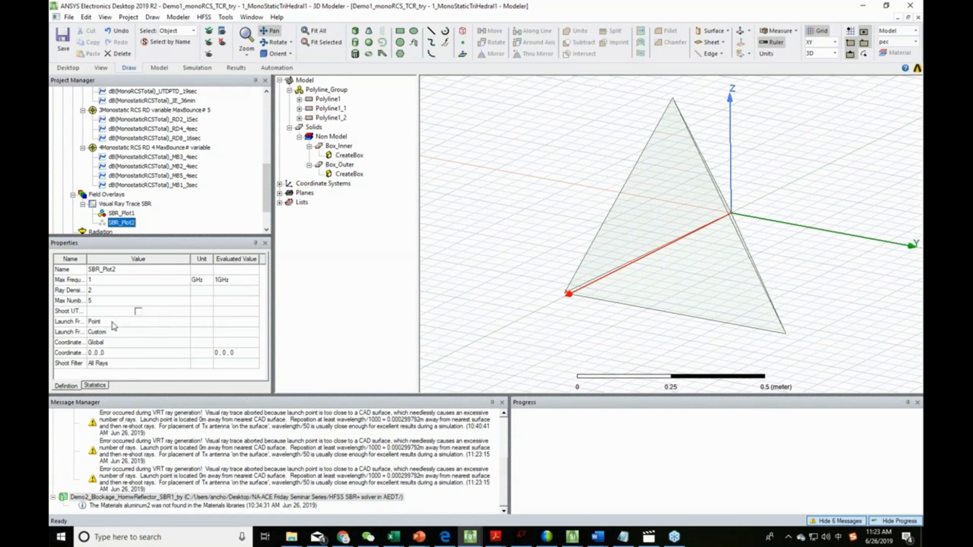
{"action": "left_click", "coordinate": [93, 354]}
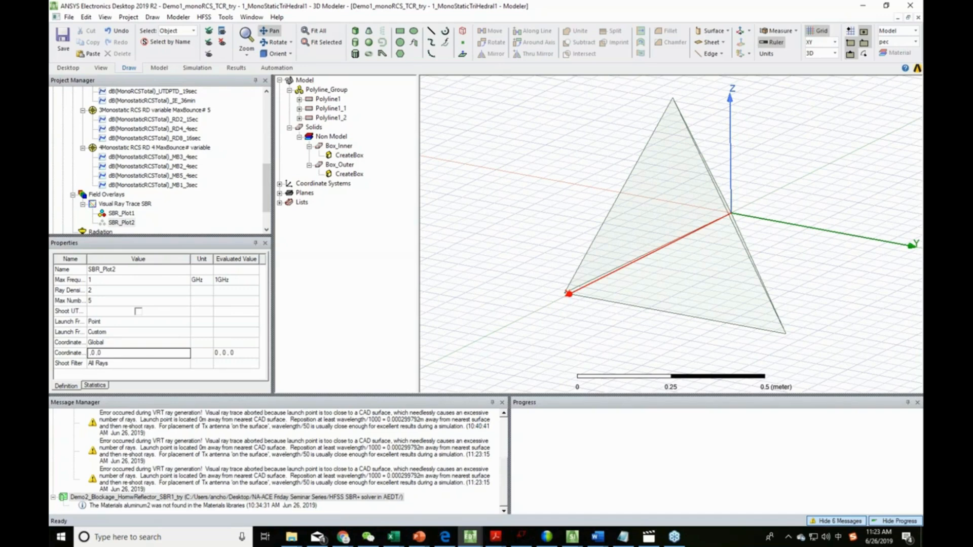
{"action": "type", "text": "50"}
{"action": "key", "text": "Return"}
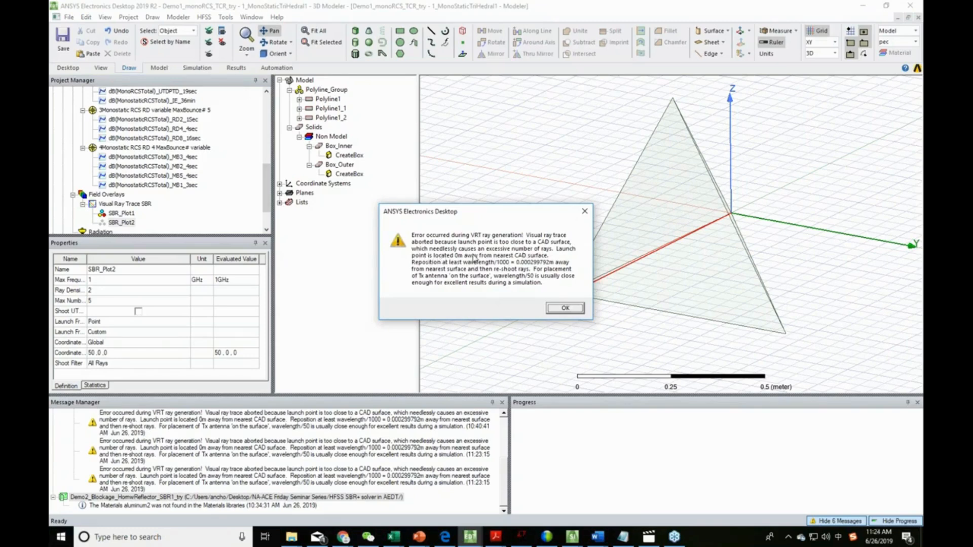
{"action": "left_click", "coordinate": [562, 309]}
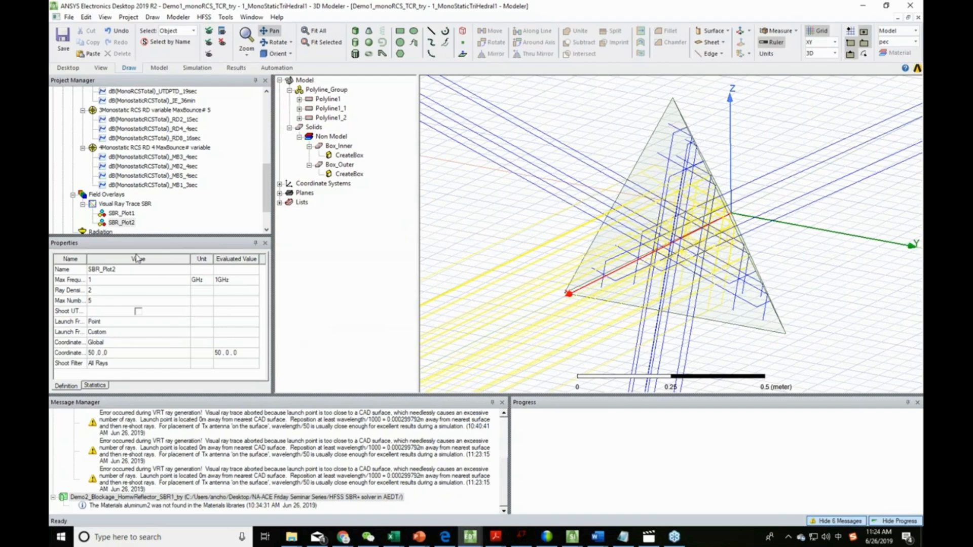
- Shrink the message area and widen the name column so SBR_Plot2's property names are readable
{"action": "left_click", "coordinate": [120, 223]}
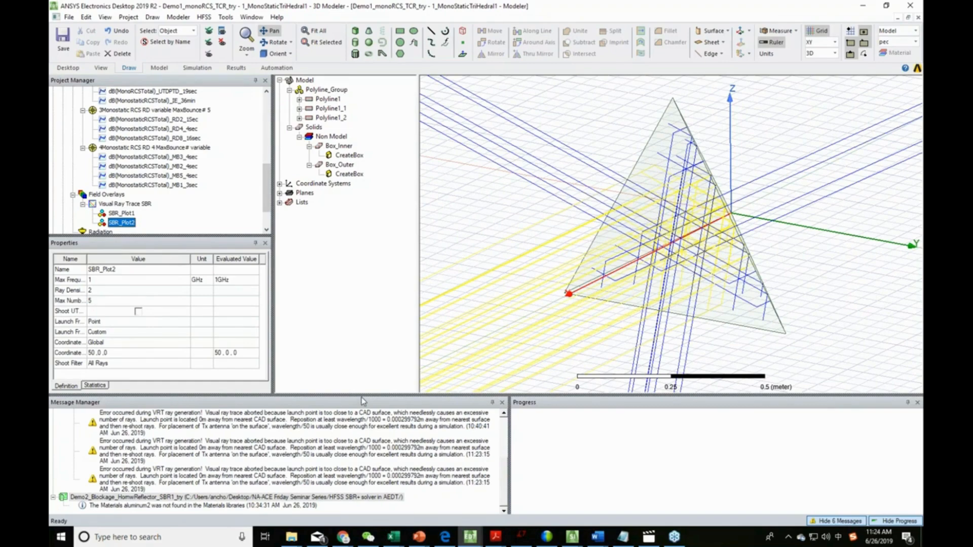
{"action": "left_click_drag", "start_coordinate": [362, 394], "coordinate": [361, 448]}
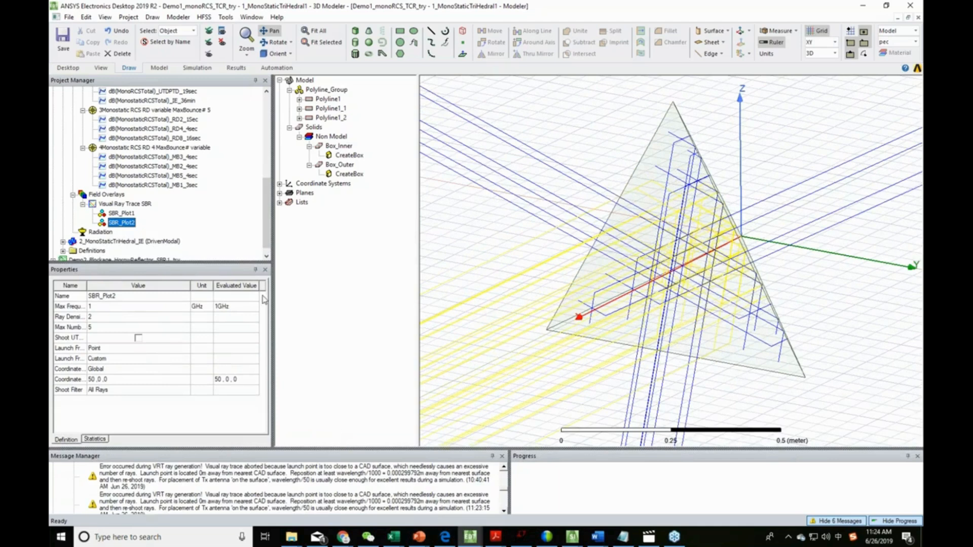
{"action": "left_click_drag", "start_coordinate": [86, 286], "coordinate": [107, 296]}
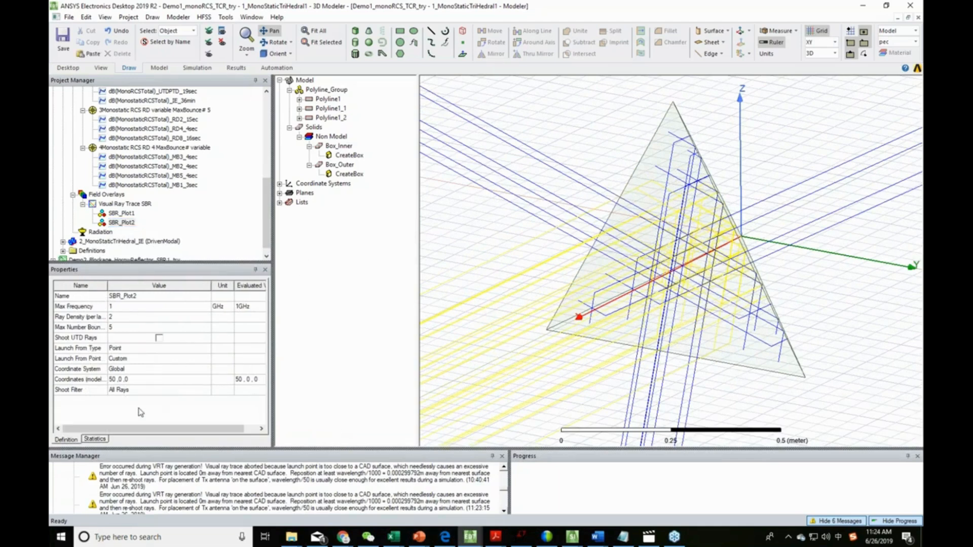
{"action": "left_click", "coordinate": [127, 223]}
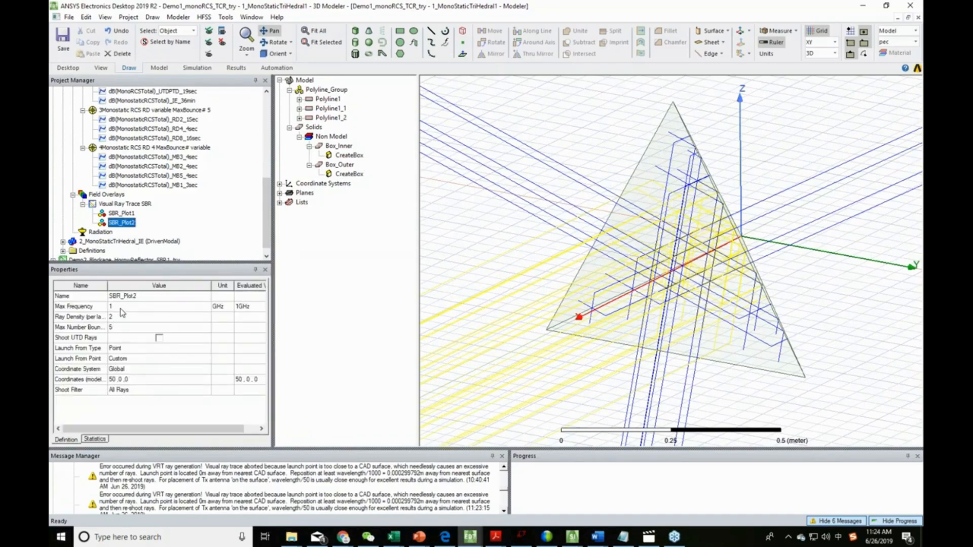
{"action": "left_click_drag", "start_coordinate": [107, 286], "coordinate": [116, 287]}
- Set SBR_Plot2's ray density to 8 per lambda
{"action": "left_click", "coordinate": [139, 317]}
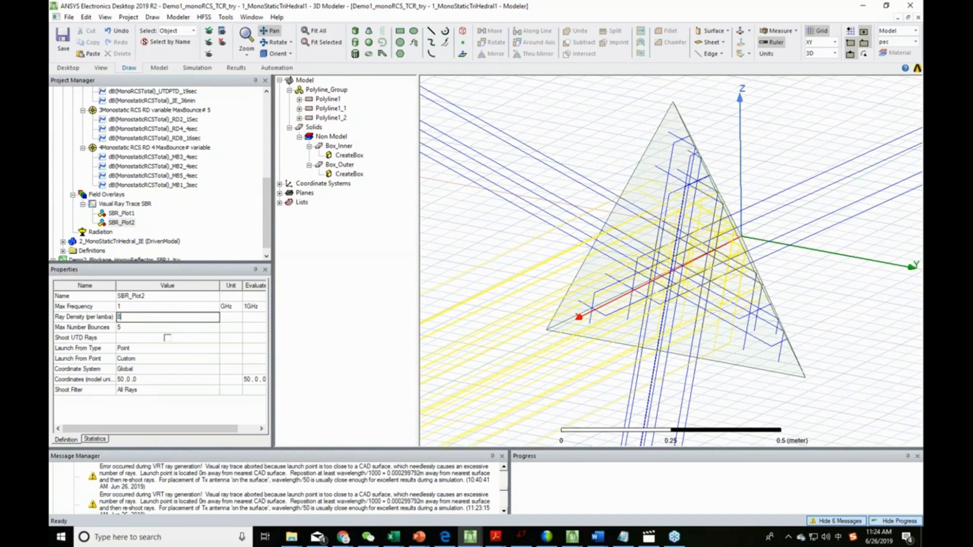
{"action": "key", "text": "Tab"}
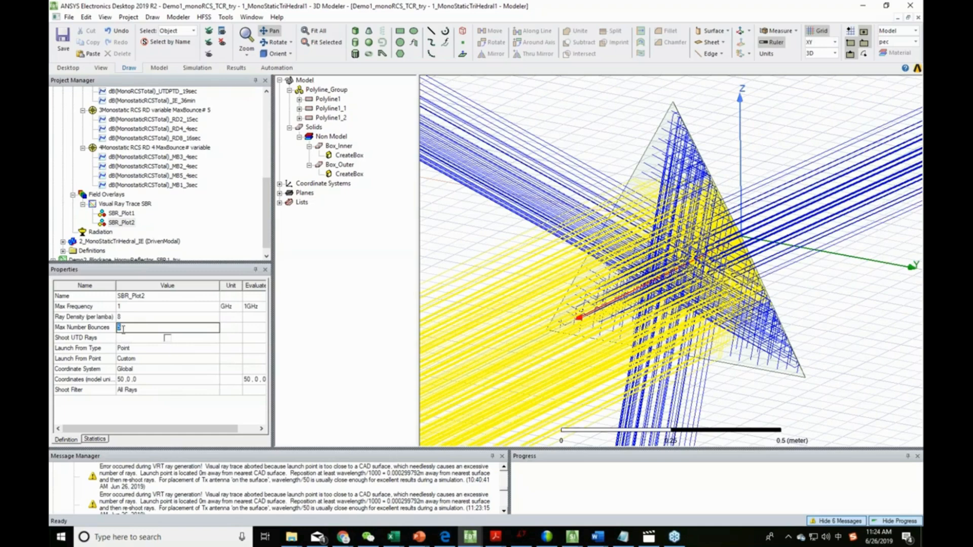
{"action": "left_click", "coordinate": [142, 420]}
{"action": "left_click", "coordinate": [126, 329]}
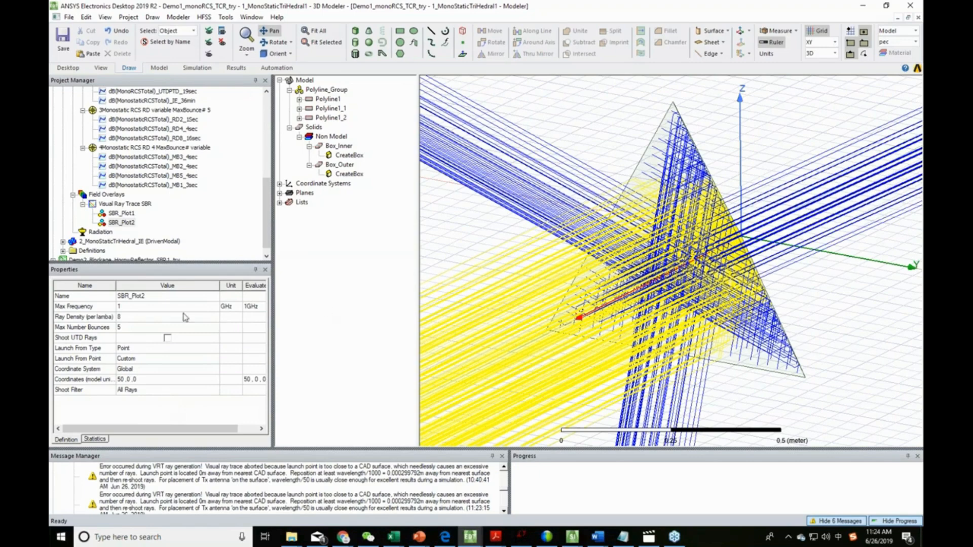
- Set SBR_Plot2's ray density back to 2 per lambda
{"action": "left_click", "coordinate": [141, 314]}
{"action": "type", "text": "2"}
{"action": "key", "text": "Tab"}
{"action": "left_click", "coordinate": [124, 418]}
- Examine the rendering and ray coloring properties of the Visual Ray Trace SBR folder against the rays in the model
{"action": "left_click", "coordinate": [120, 204]}
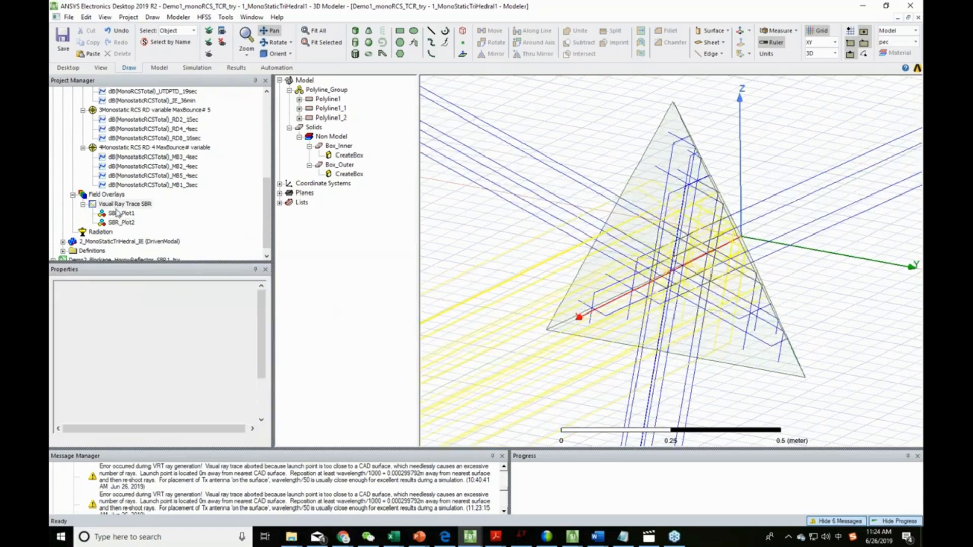
{"action": "scroll", "coordinate": [202, 361], "scroll_direction": "down", "scroll_amount": 2}
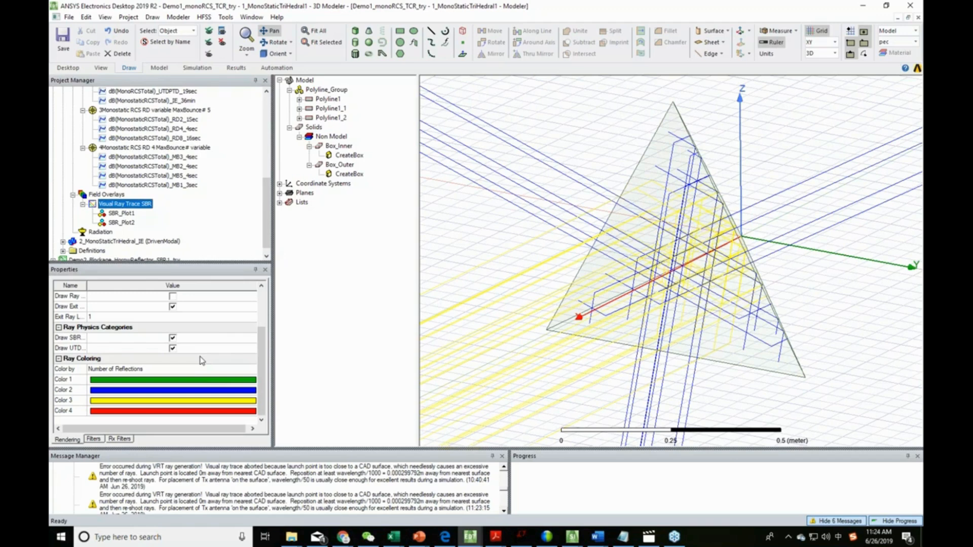
{"action": "left_click", "coordinate": [113, 204]}
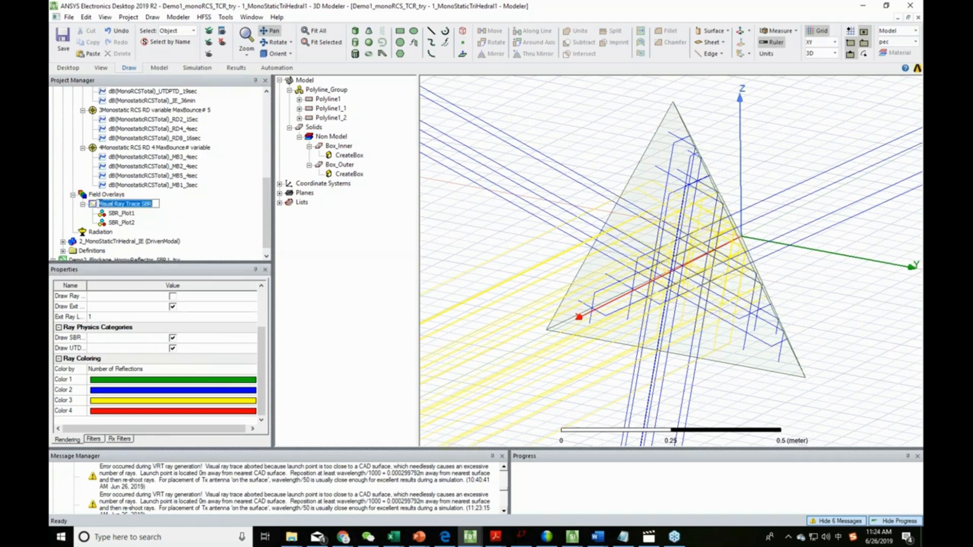
{"action": "left_click", "coordinate": [112, 213]}
{"action": "left_click", "coordinate": [114, 206]}
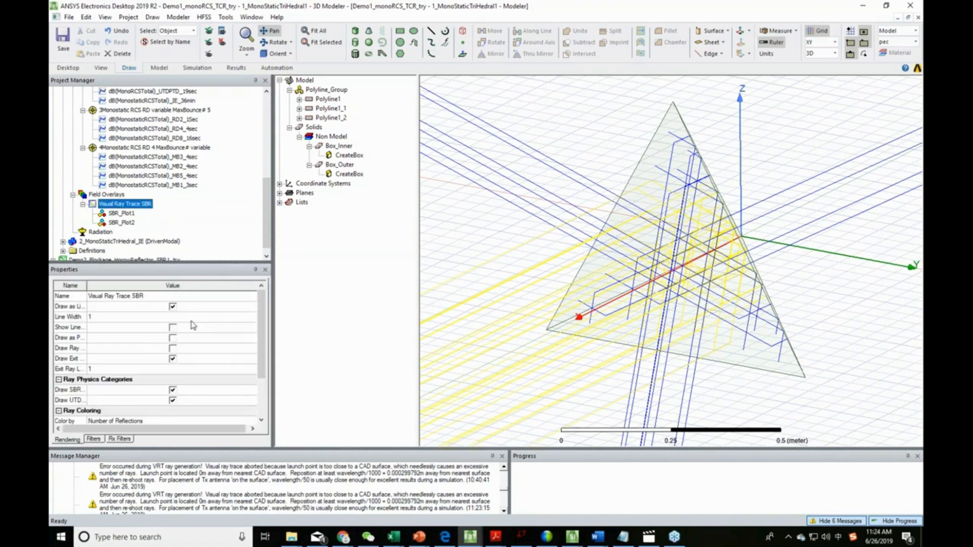
{"action": "scroll", "coordinate": [168, 349], "scroll_direction": "down", "scroll_amount": 2}
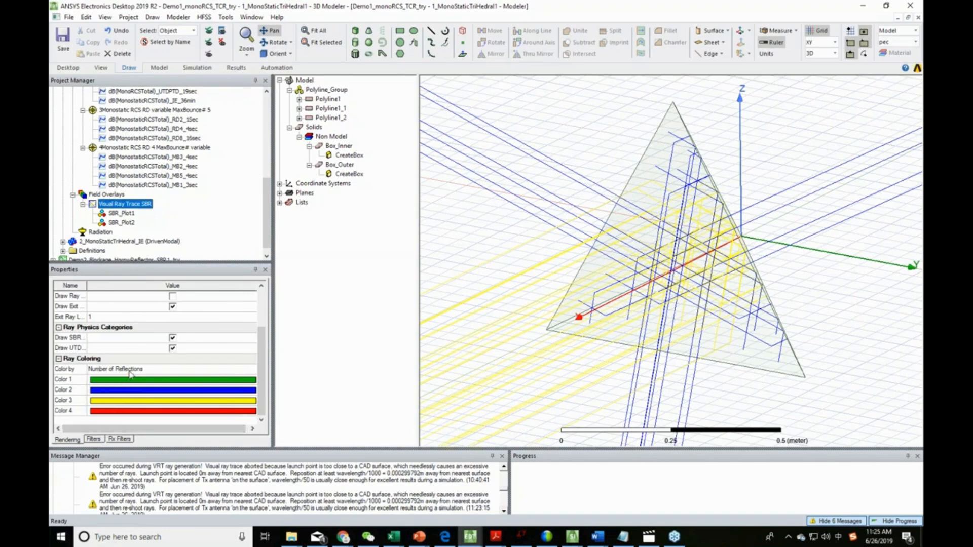
{"action": "left_click_drag", "start_coordinate": [509, 258], "coordinate": [545, 231]}
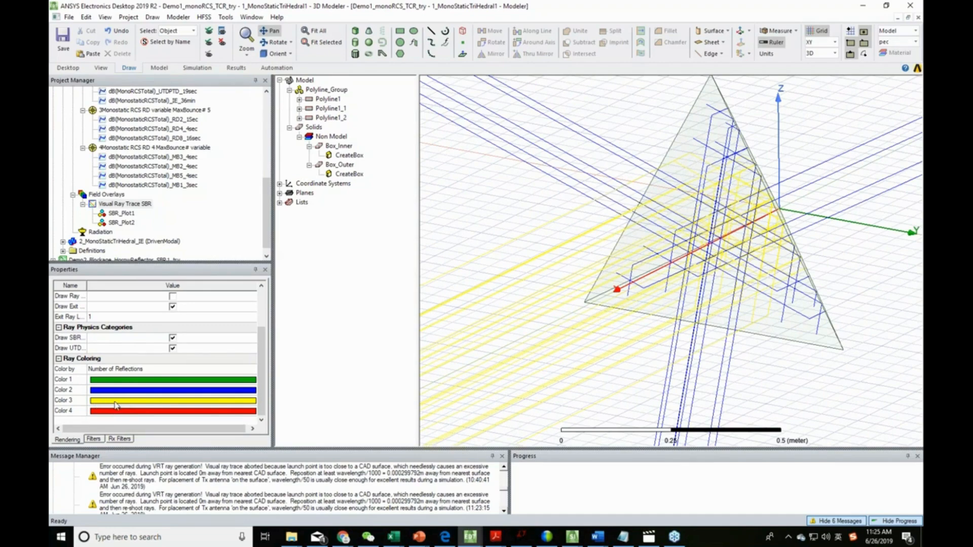
- Try coloring the traced rays by Number of Transmissions and Bounce Number, and return the coloring to Number of Reflections
{"action": "left_click", "coordinate": [120, 369]}
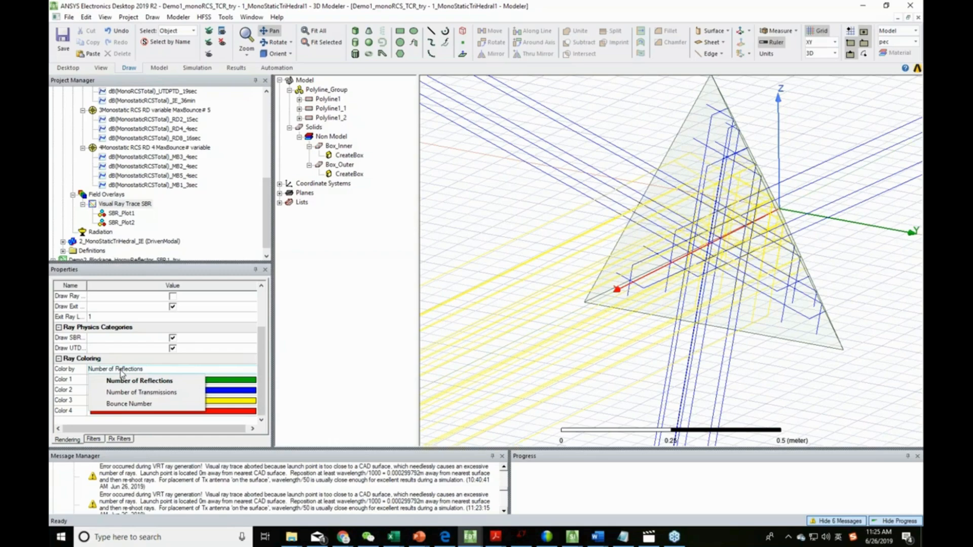
{"action": "left_click", "coordinate": [177, 392]}
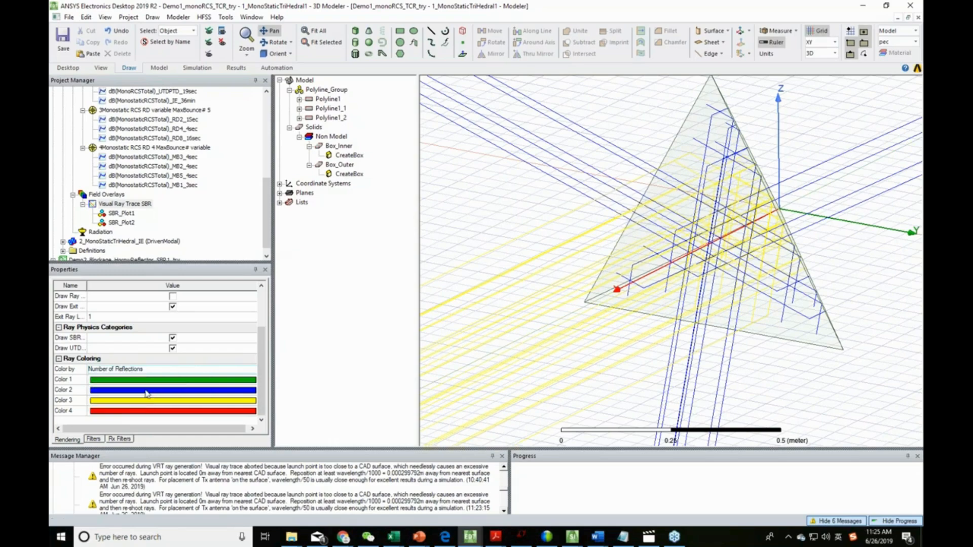
{"action": "left_click", "coordinate": [146, 370]}
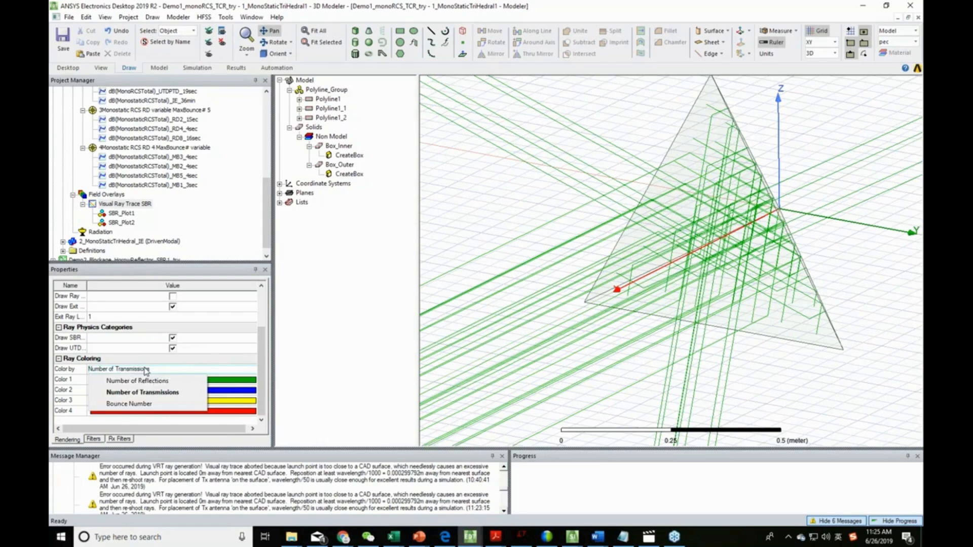
{"action": "left_click", "coordinate": [149, 408]}
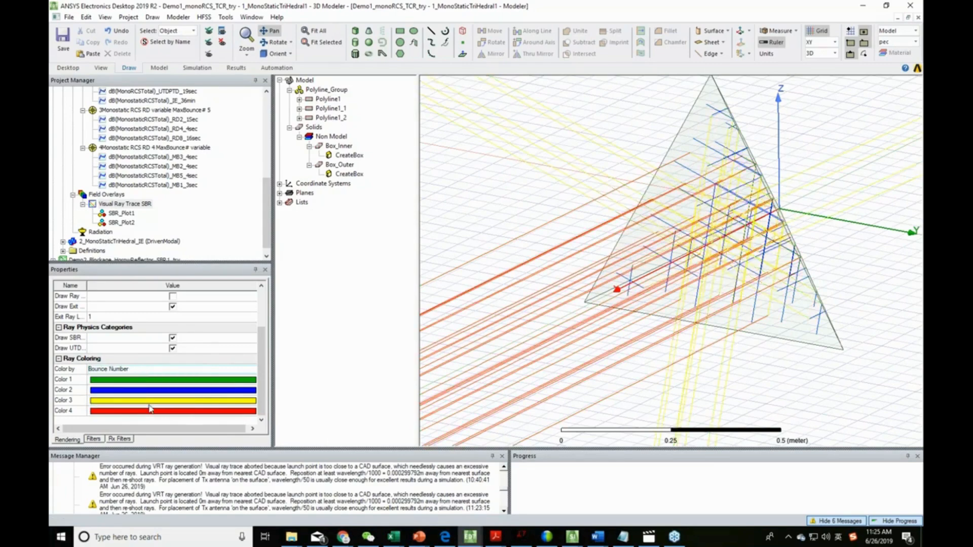
{"action": "left_click", "coordinate": [105, 371]}
{"action": "left_click", "coordinate": [118, 377]}
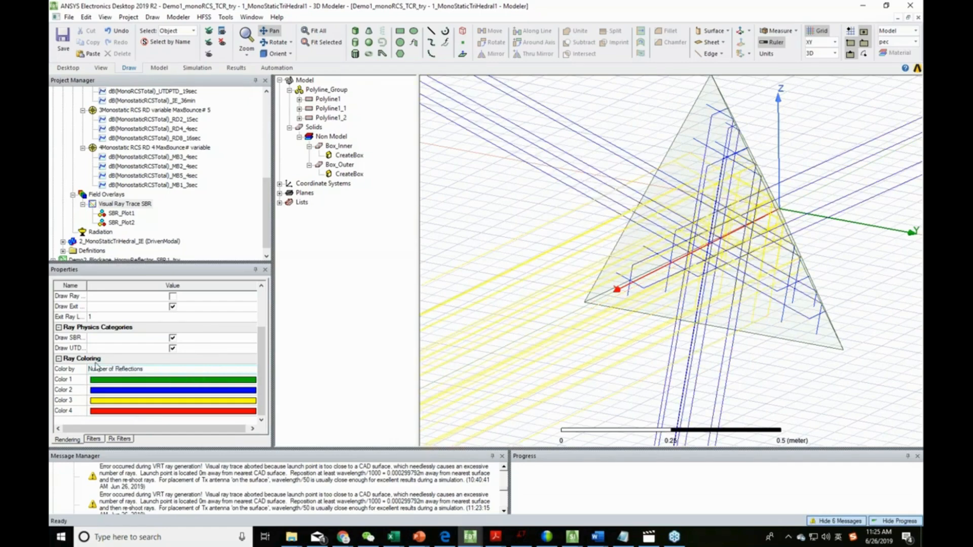
- Turn the drawing of exit rays off to inspect the reflector and turn it back on
{"action": "scroll", "coordinate": [108, 361], "scroll_direction": "up", "scroll_amount": 2}
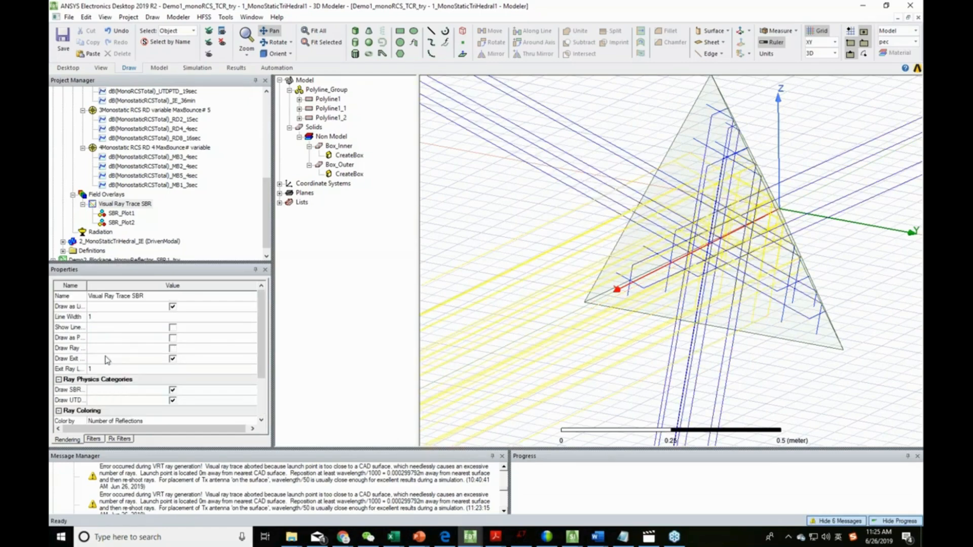
{"action": "left_click", "coordinate": [172, 359]}
{"action": "mouse_move", "coordinate": [551, 363]}
{"action": "middle_mouse_down"}
{"action": "mouse_move", "coordinate": [549, 371]}
{"action": "mouse_move", "coordinate": [552, 355]}
{"action": "mouse_move", "coordinate": [597, 374]}
{"action": "mouse_move", "coordinate": [588, 365]}
{"action": "middle_mouse_up"}
{"action": "left_click", "coordinate": [172, 359]}
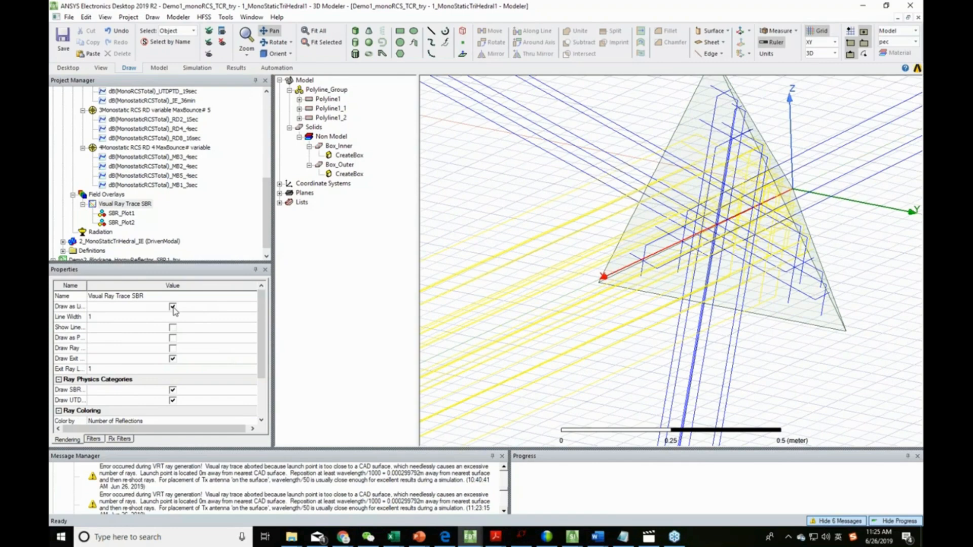
- Draw the visual ray trace as points instead of lines
{"action": "left_click", "coordinate": [173, 307]}
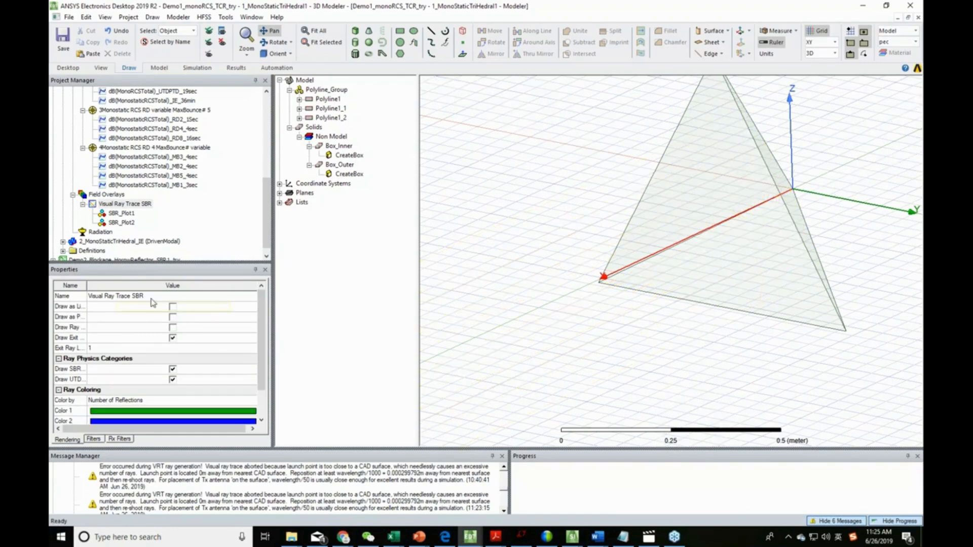
{"action": "left_click", "coordinate": [172, 317]}
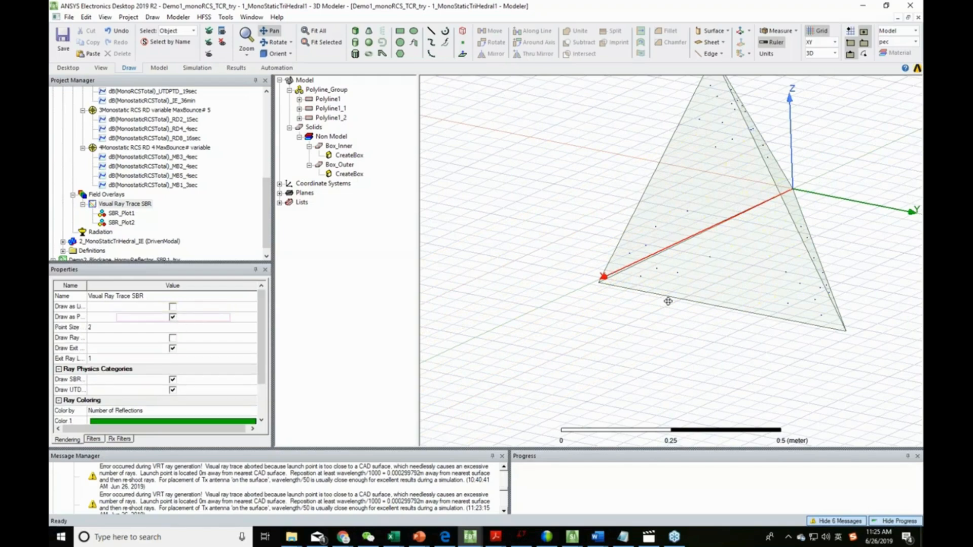
- Draw the visual ray trace as lines instead of points and widen the property name column
{"action": "left_click_drag", "start_coordinate": [721, 350], "coordinate": [614, 395], "text": "alt"}
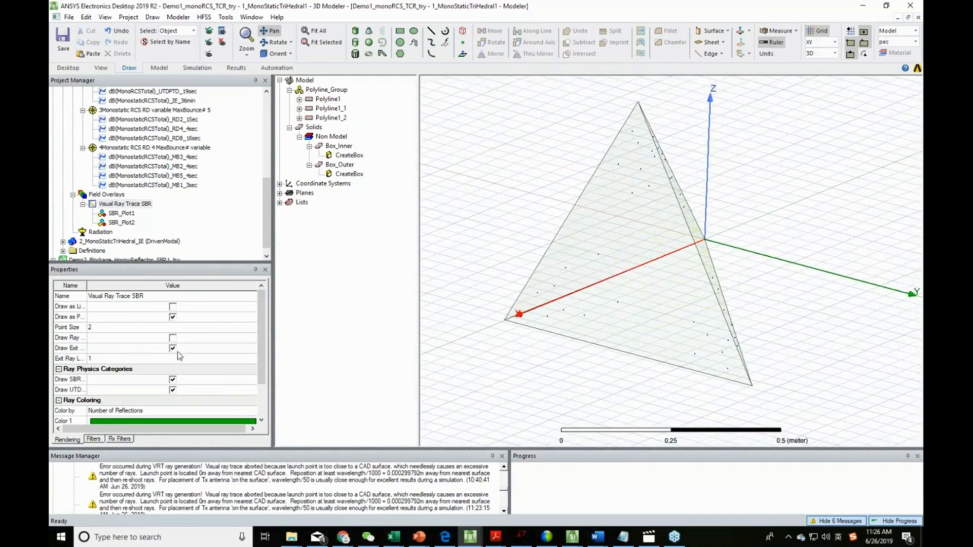
{"action": "left_click", "coordinate": [173, 306]}
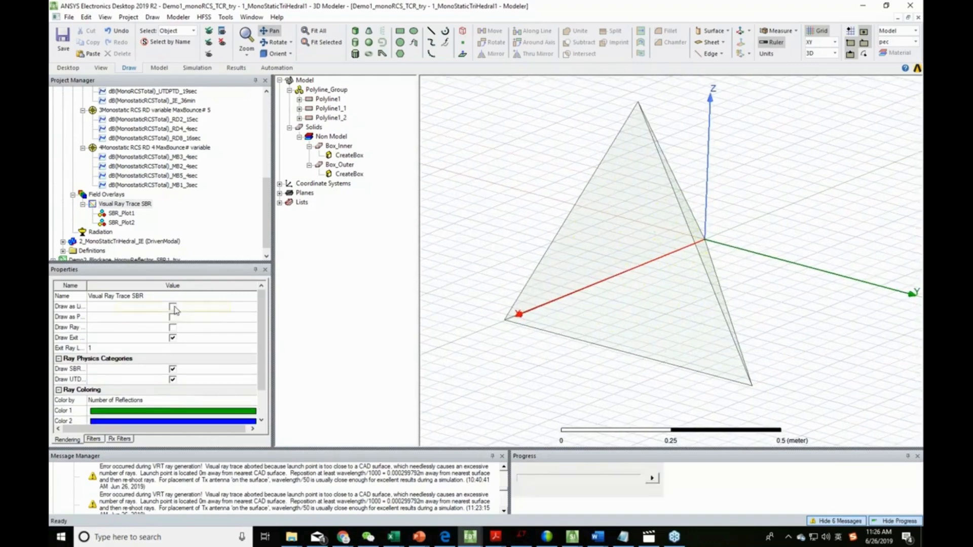
{"action": "left_click_drag", "start_coordinate": [86, 287], "coordinate": [117, 291]}
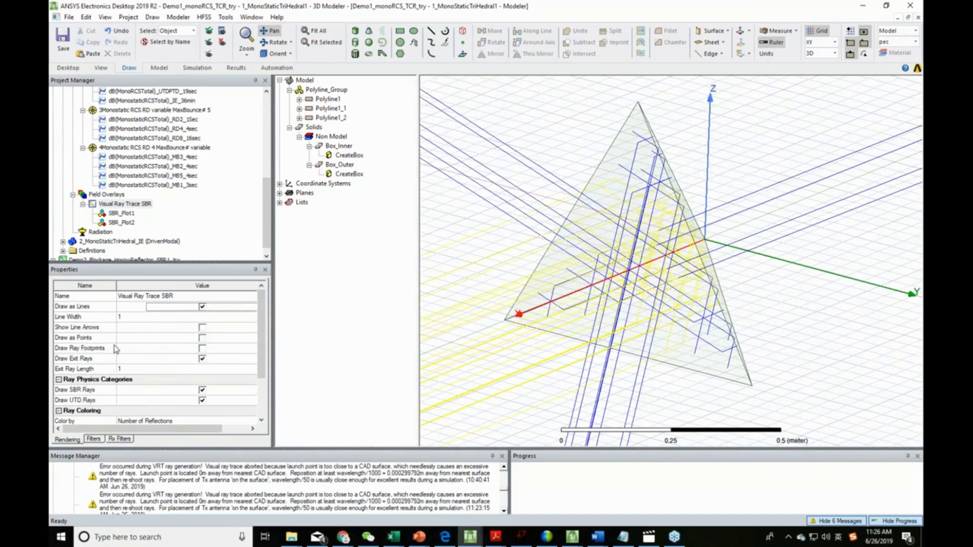
- Turn the drawing of ray footprints on to inspect them and turn it back off
{"action": "left_click", "coordinate": [202, 349]}
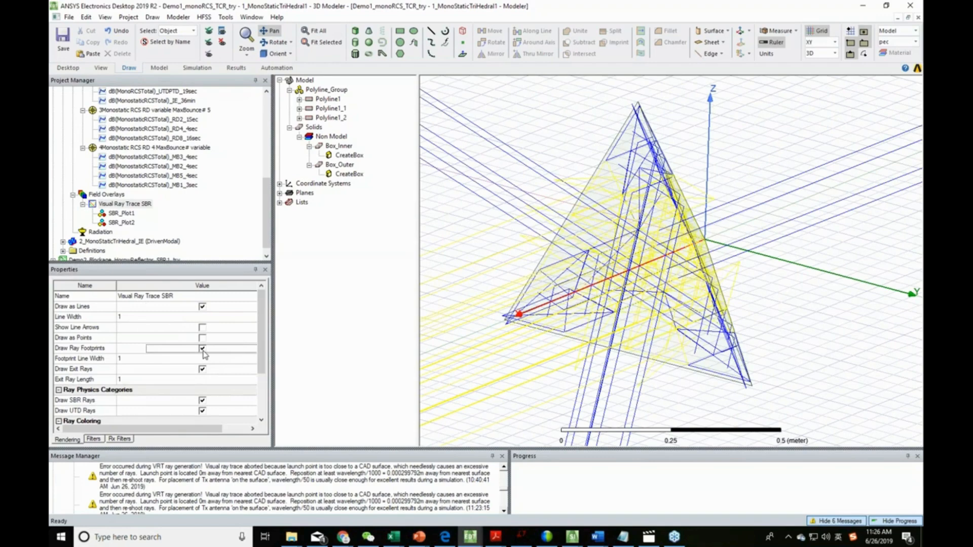
{"action": "left_click", "coordinate": [203, 349]}
{"action": "scroll", "coordinate": [160, 351], "scroll_direction": "down", "scroll_amount": 2}
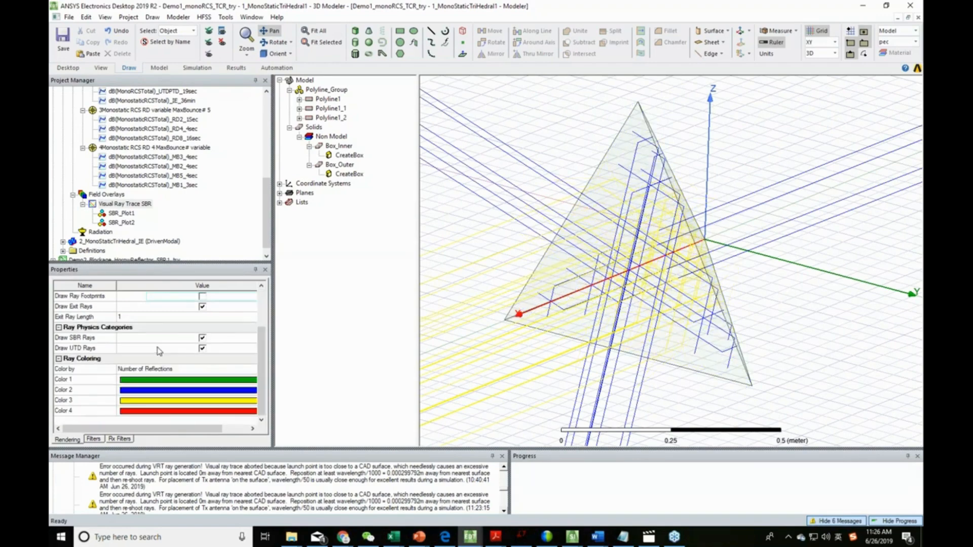
{"action": "scroll", "coordinate": [175, 351], "scroll_direction": "up", "scroll_amount": 2}
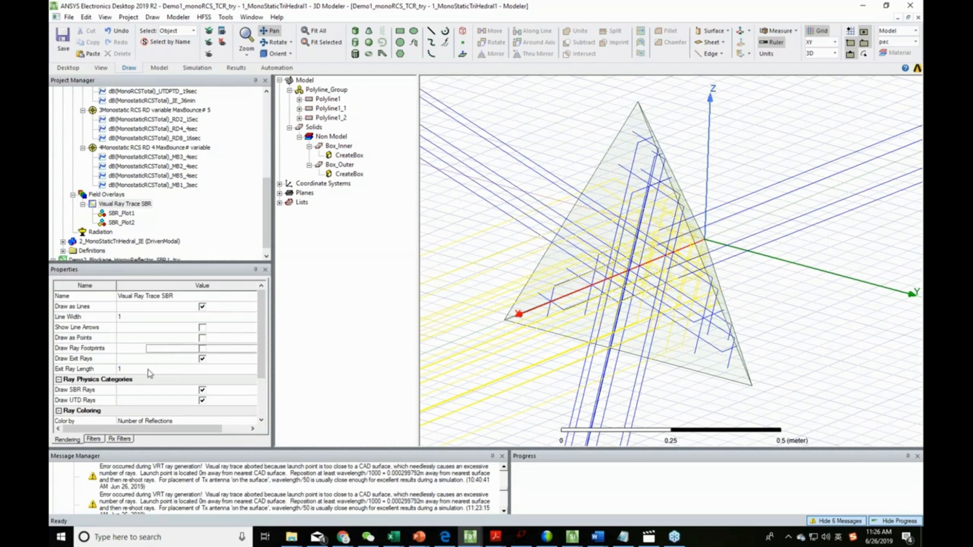
- Set the ray density per lambda of SBR_Plot2 to 8
{"action": "left_click", "coordinate": [118, 223]}
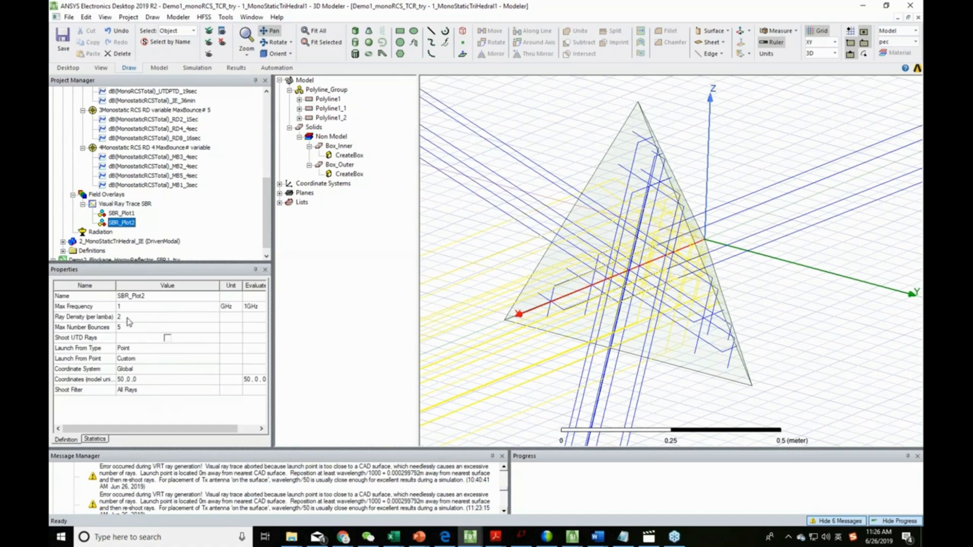
{"action": "left_click", "coordinate": [118, 204]}
{"action": "left_click", "coordinate": [127, 224]}
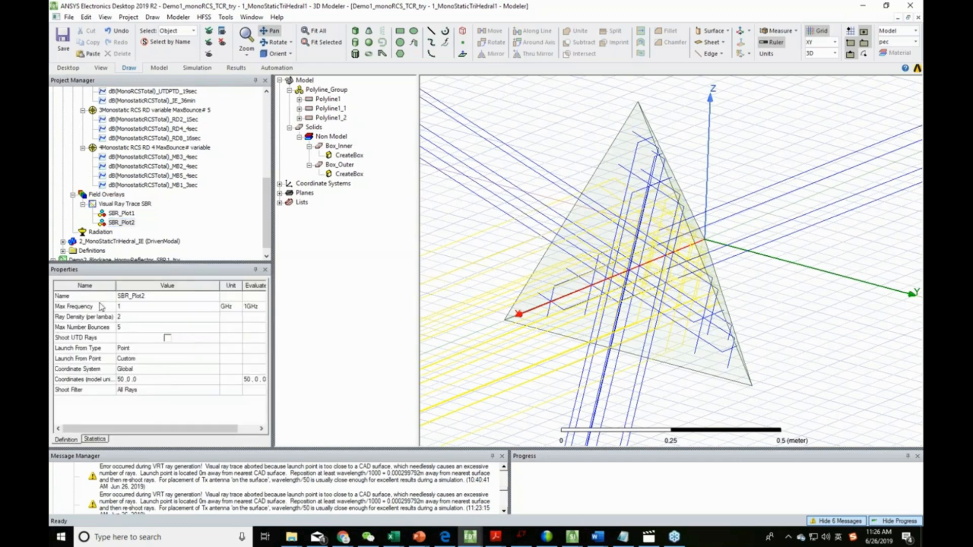
{"action": "left_click", "coordinate": [135, 316]}
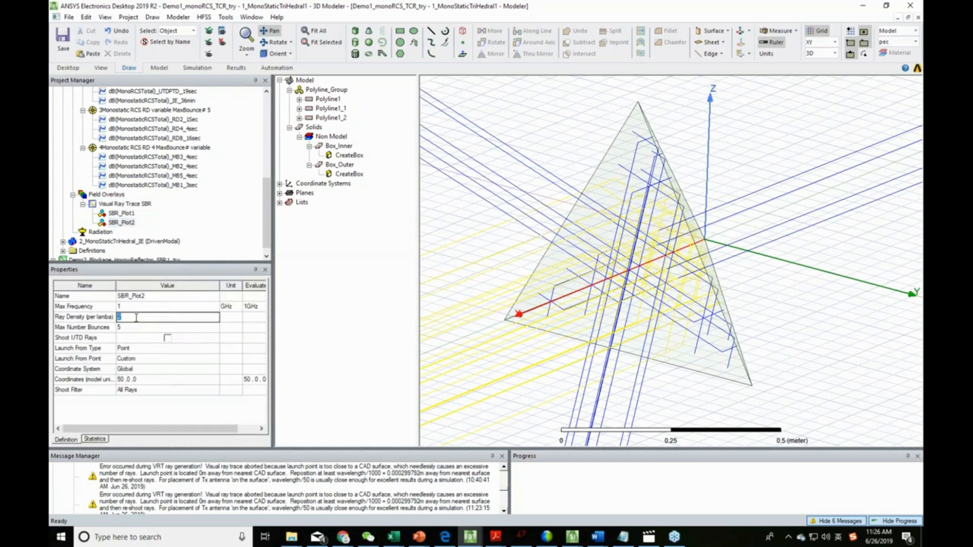
{"action": "type", "text": "8"}
{"action": "key", "text": "Return"}
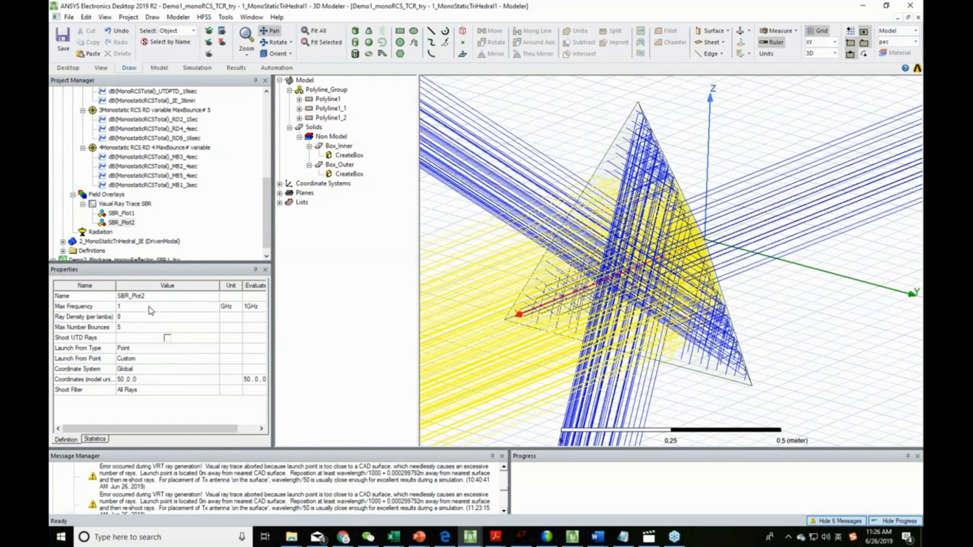
- Turn off the Number of Bounces filter of the Visual Ray Trace SBR folder to inspect the unfiltered rays
{"action": "left_click", "coordinate": [125, 204]}
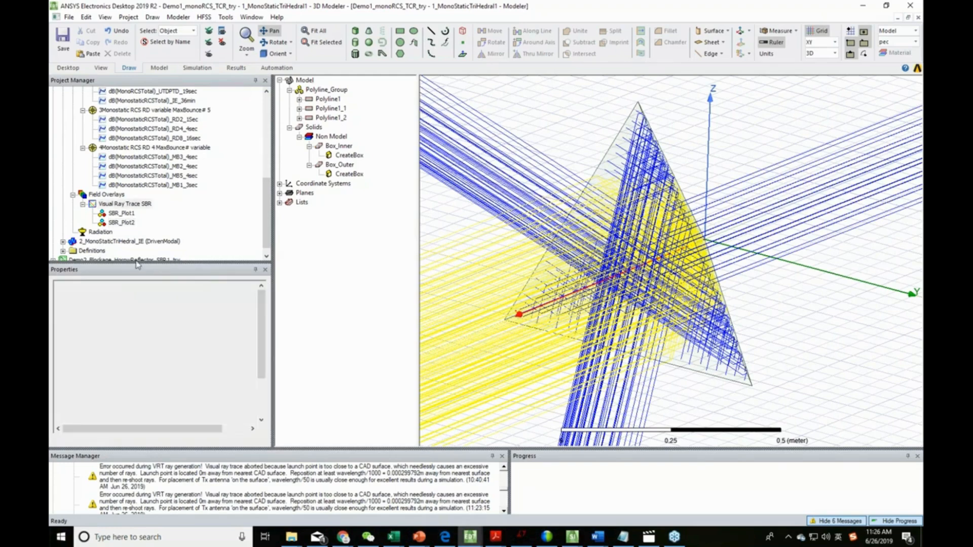
{"action": "scroll", "coordinate": [162, 380], "scroll_direction": "up", "scroll_amount": 2}
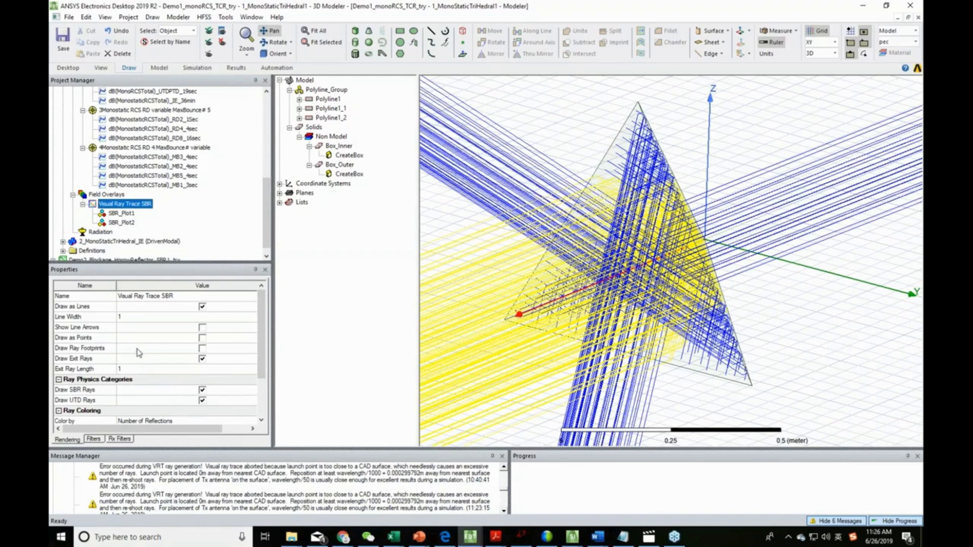
{"action": "left_click", "coordinate": [93, 438]}
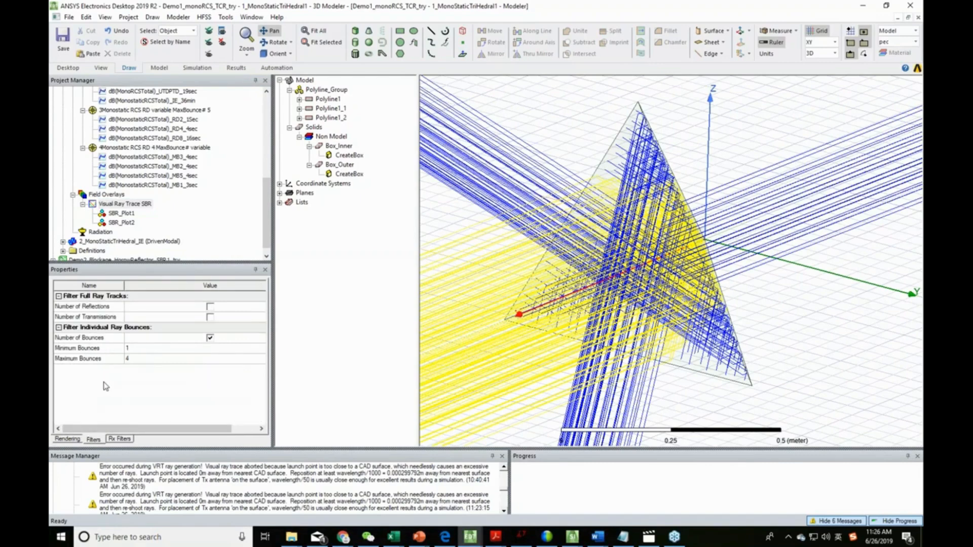
{"action": "left_click", "coordinate": [209, 338]}
{"action": "left_click", "coordinate": [209, 338]}
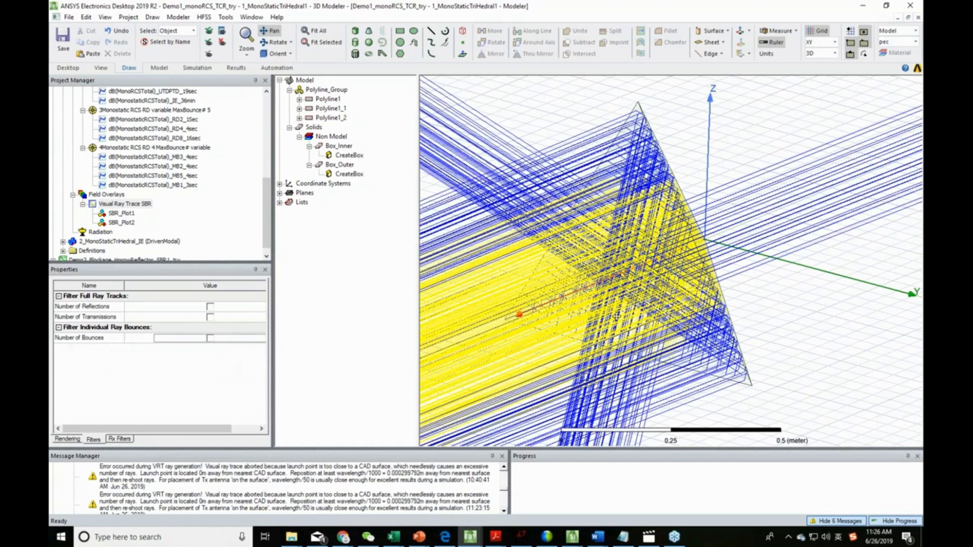
{"action": "scroll", "coordinate": [614, 324], "scroll_direction": "down", "scroll_amount": 2}
{"action": "mouse_move", "coordinate": [618, 356]}
{"action": "left_mouse_down", "text": "shift"}
{"action": "mouse_move", "coordinate": [692, 322]}
{"action": "mouse_move", "coordinate": [710, 338]}
{"action": "mouse_move", "coordinate": [698, 331]}
{"action": "left_mouse_up", "text": "shift"}
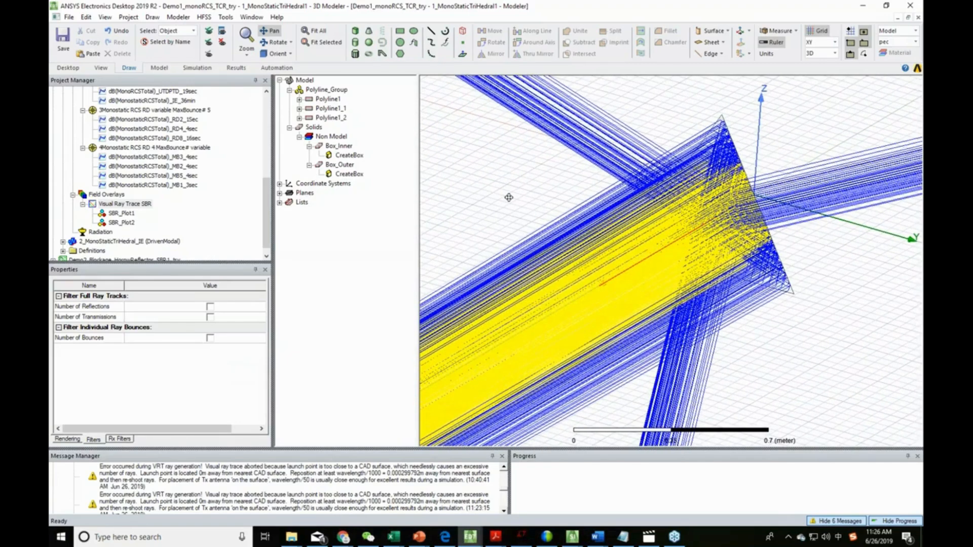
- Enable the Number of Bounces filter with minimum bounces 0 and maximum bounces 1, and inspect the remaining rays
{"action": "left_click", "coordinate": [209, 337]}
{"action": "left_click", "coordinate": [168, 348]}
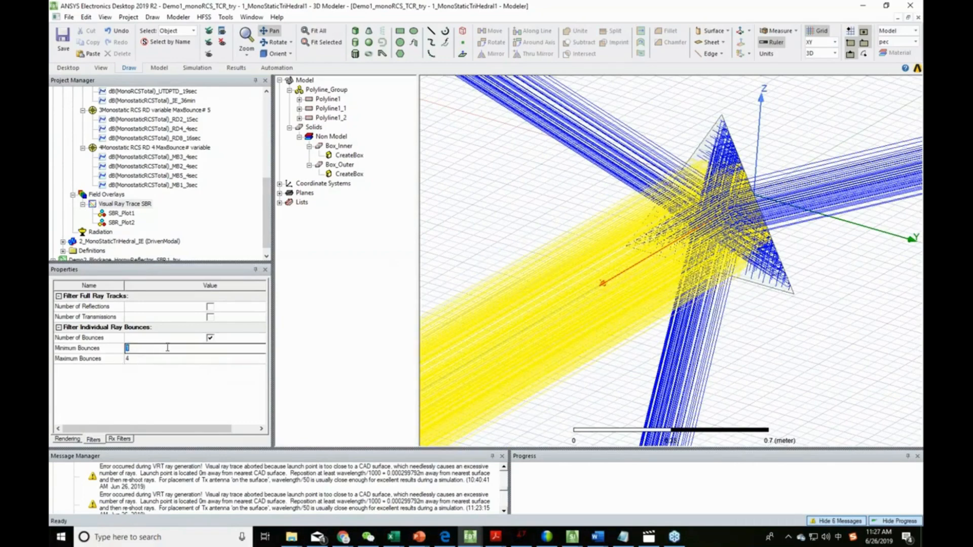
{"action": "type", "text": "0"}
{"action": "left_click", "coordinate": [160, 358]}
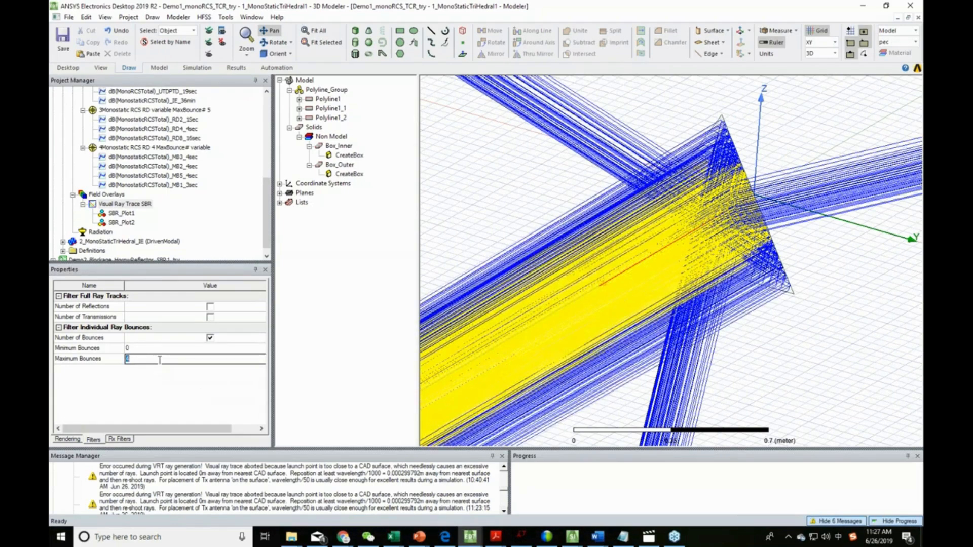
{"action": "type", "text": "1"}
{"action": "key", "text": "Return"}
{"action": "mouse_move", "coordinate": [644, 360]}
{"action": "middle_mouse_down"}
{"action": "mouse_move", "coordinate": [673, 332]}
{"action": "mouse_move", "coordinate": [647, 359]}
{"action": "middle_mouse_up"}
{"action": "left_click_drag", "start_coordinate": [669, 371], "coordinate": [722, 366]}
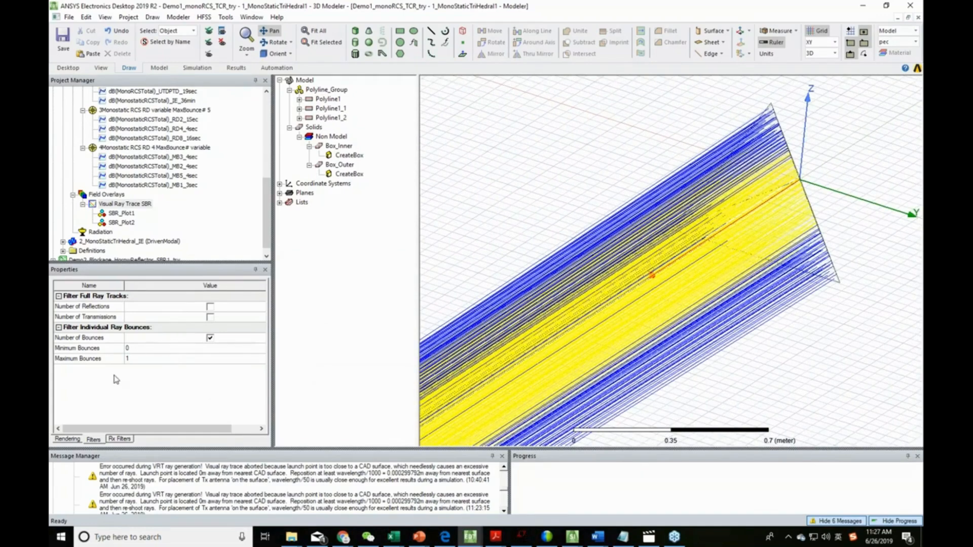
- Set the bounce filter's minimum bounces to 1 and maximum bounces to 4
{"action": "left_click", "coordinate": [128, 348]}
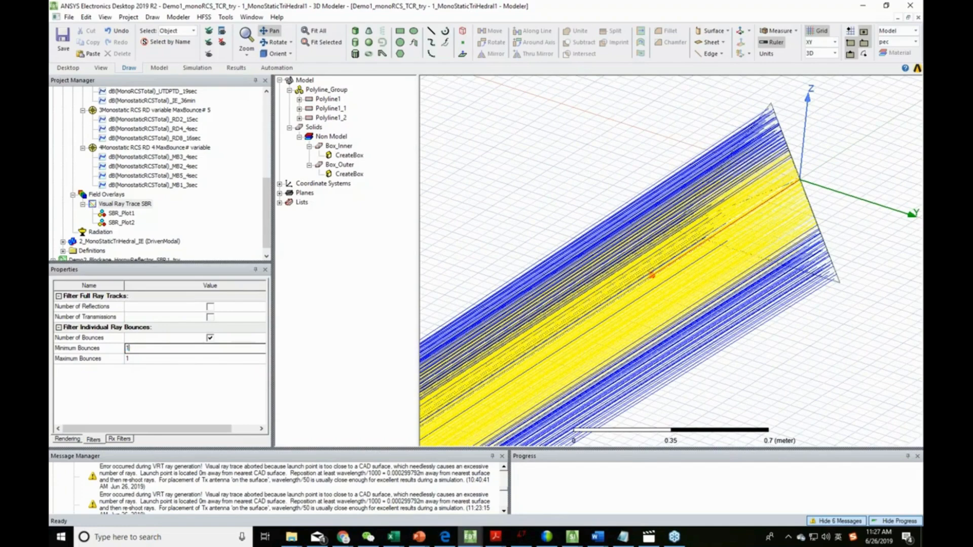
{"action": "left_click", "coordinate": [131, 358]}
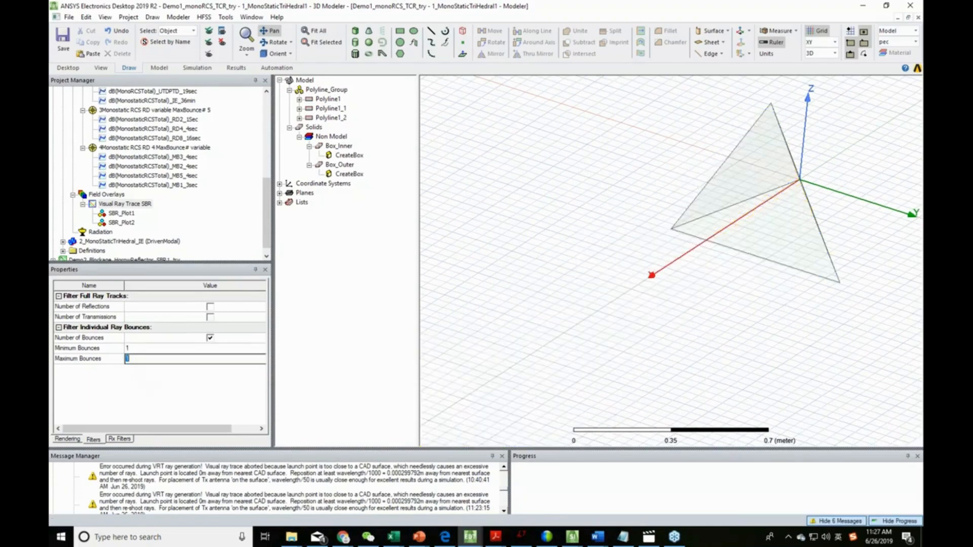
{"action": "key", "text": "Return"}
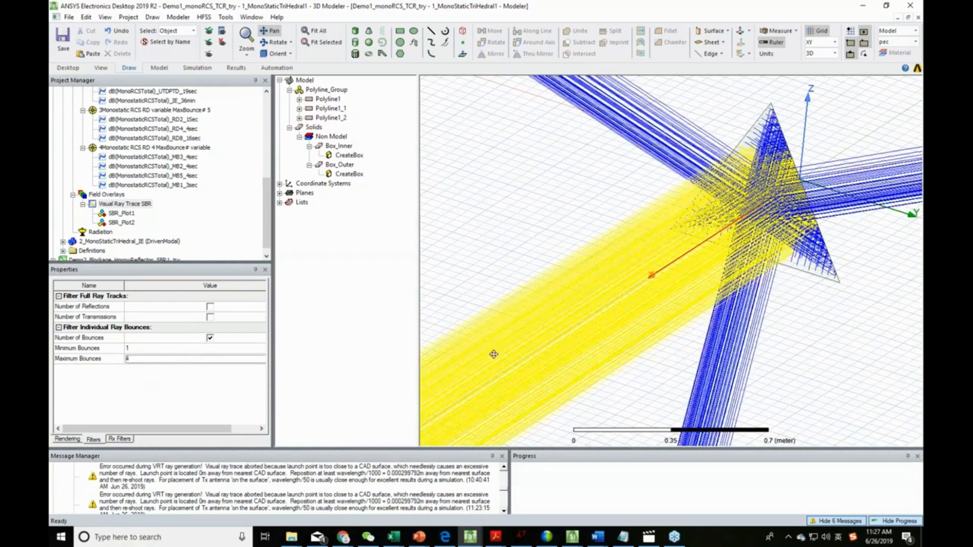
{"action": "mouse_move", "coordinate": [564, 312]}
{"action": "left_mouse_down", "text": "alt"}
{"action": "mouse_move", "coordinate": [557, 337]}
{"action": "mouse_move", "coordinate": [551, 316]}
{"action": "left_mouse_up", "text": "alt"}
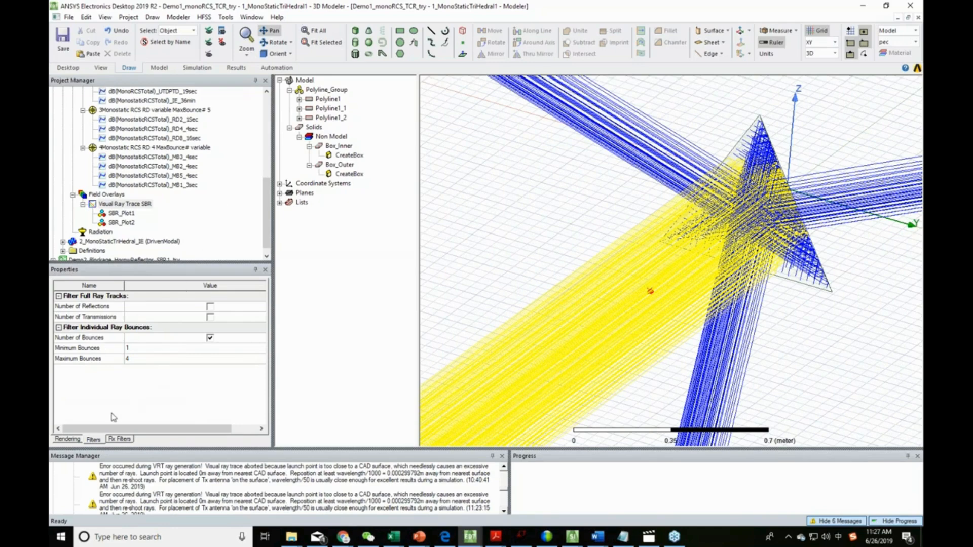
- Review the ray trace's receiver filter and rendering properties, and the shoot filter options of SBR_Plot2
{"action": "left_click", "coordinate": [126, 440]}
{"action": "left_click", "coordinate": [98, 440]}
{"action": "left_click", "coordinate": [69, 439]}
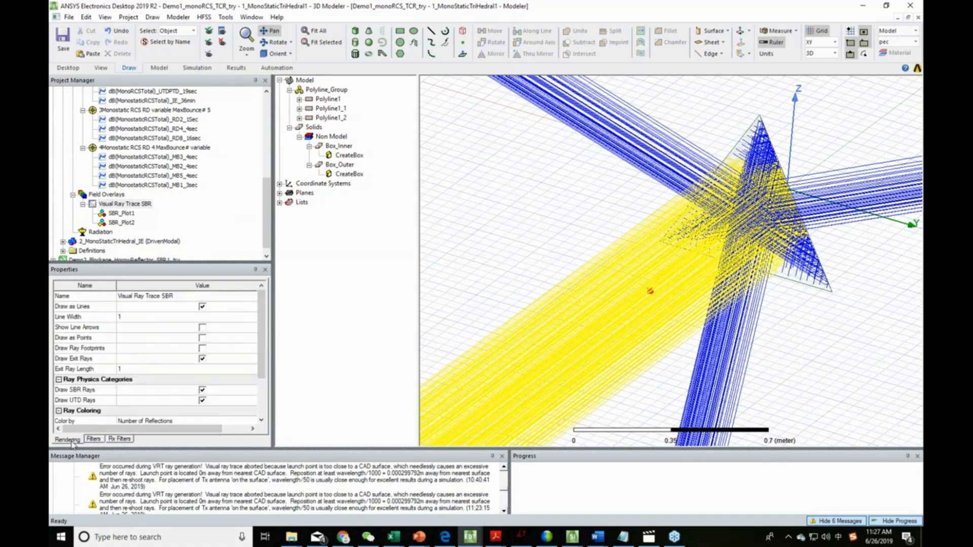
{"action": "scroll", "coordinate": [136, 385], "scroll_direction": "down", "scroll_amount": 3}
{"action": "scroll", "coordinate": [137, 381], "scroll_direction": "up", "scroll_amount": 3}
{"action": "left_click", "coordinate": [122, 222]}
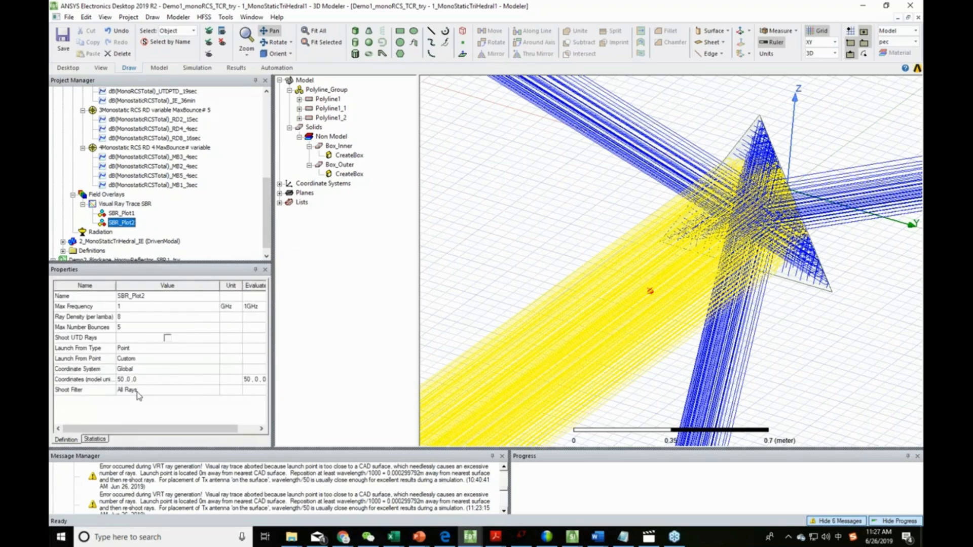
{"action": "left_click", "coordinate": [138, 391]}
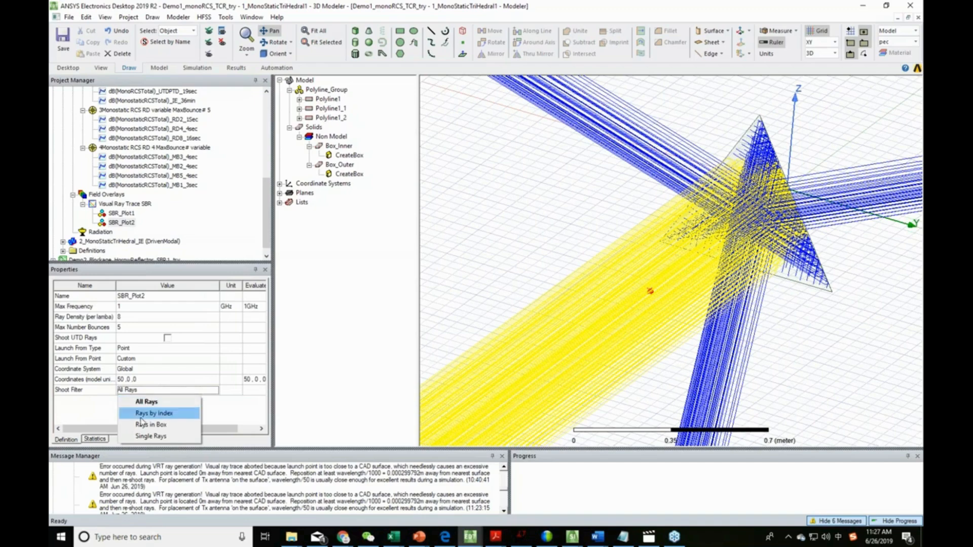
{"action": "left_click", "coordinate": [335, 263]}
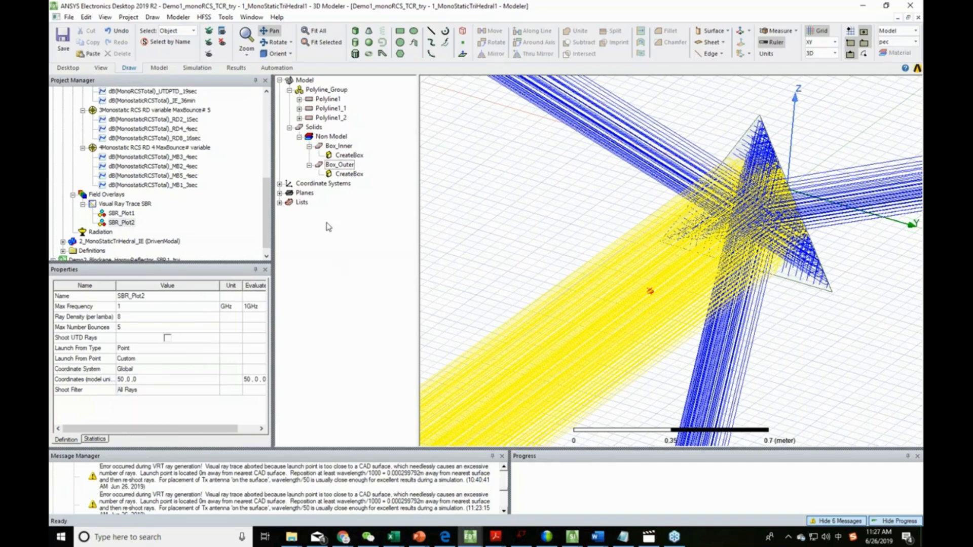
- Highlight the non-model boxes Box_Inner and Box_Outer in turn to examine their positions on the reflector, leaving Box_Inner selected
{"action": "left_click", "coordinate": [338, 146]}
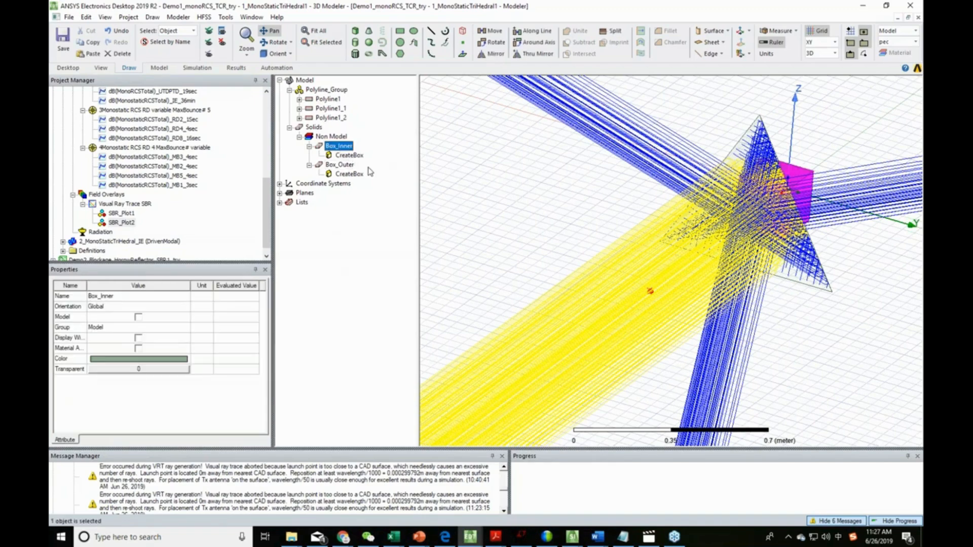
{"action": "left_click", "coordinate": [340, 164]}
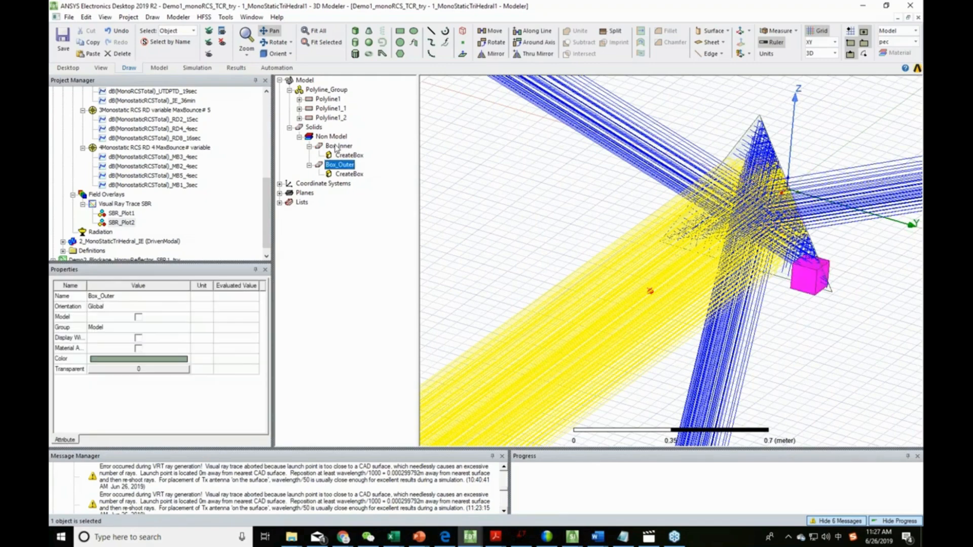
{"action": "left_click", "coordinate": [335, 146]}
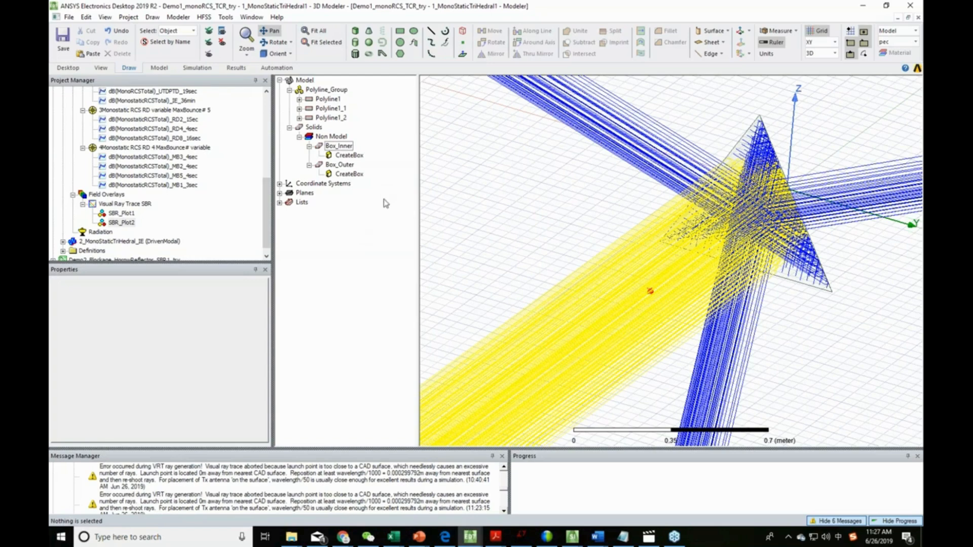
{"action": "left_click", "coordinate": [337, 147]}
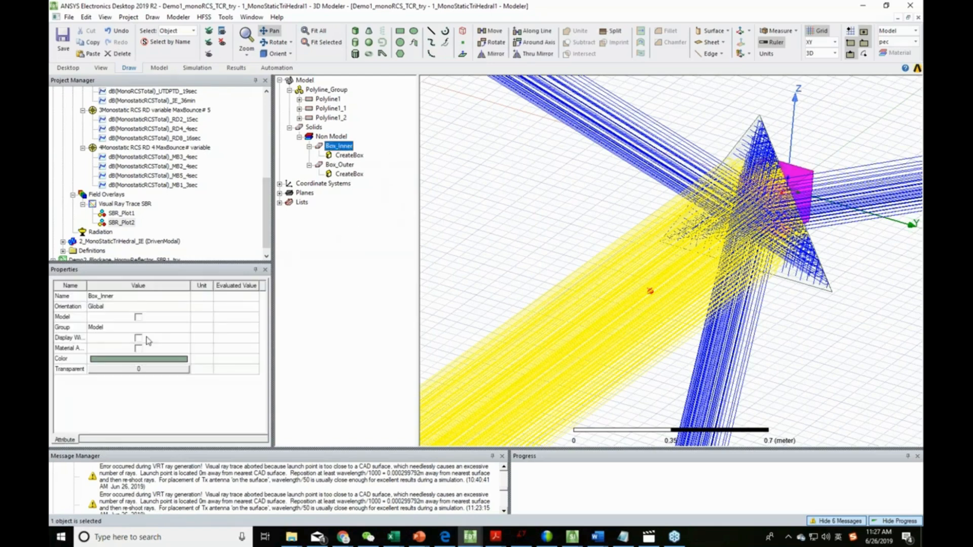
- Set the shoot filter of SBR_Plot2 to Rays in Box with Box_Inner as the selected box
{"action": "left_click", "coordinate": [116, 223]}
{"action": "left_click", "coordinate": [171, 391]}
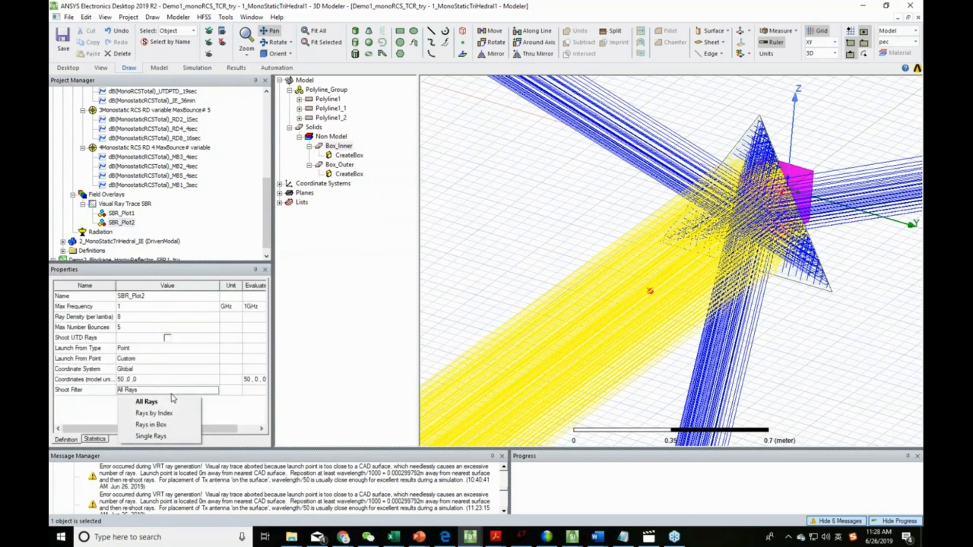
{"action": "left_click", "coordinate": [168, 424]}
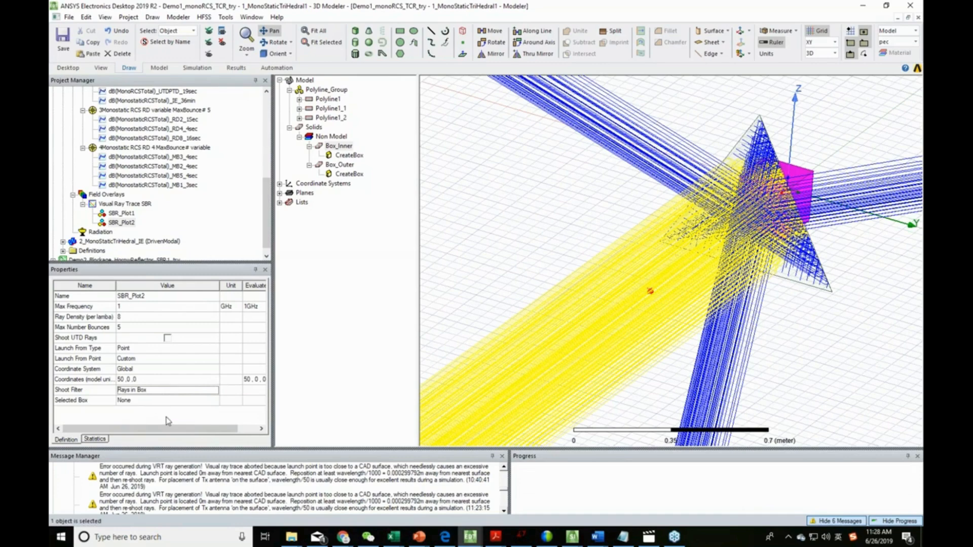
{"action": "left_click", "coordinate": [157, 401]}
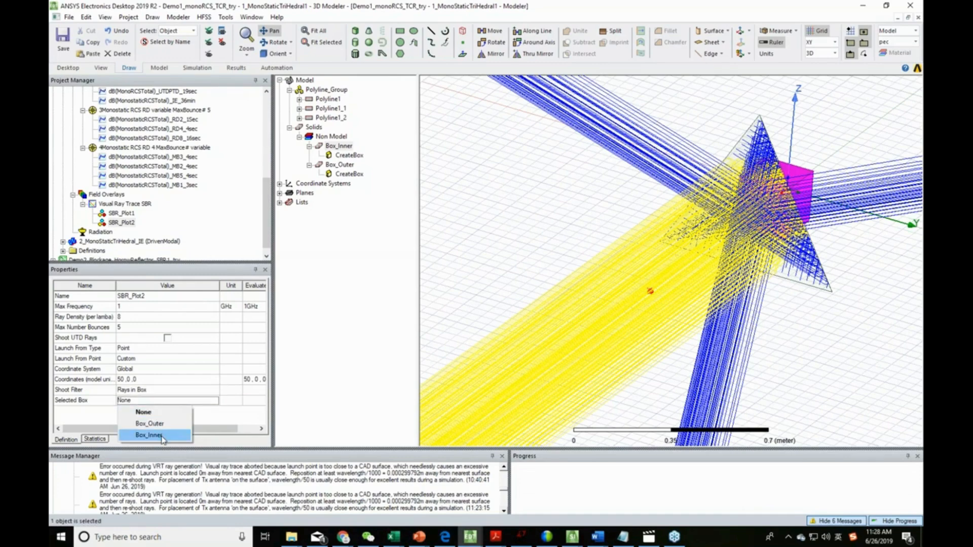
{"action": "left_click", "coordinate": [162, 436]}
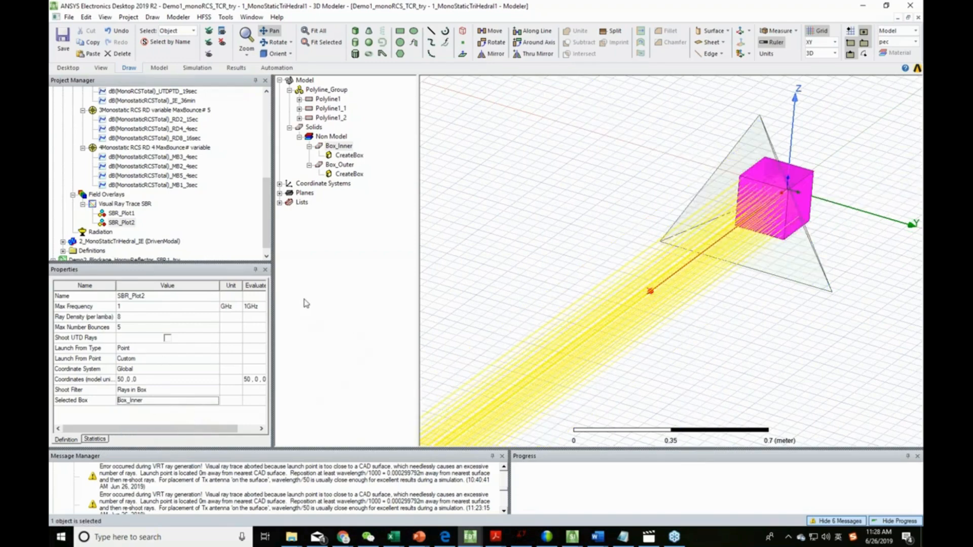
{"action": "middle_click_drag", "start_coordinate": [539, 236], "coordinate": [641, 291]}
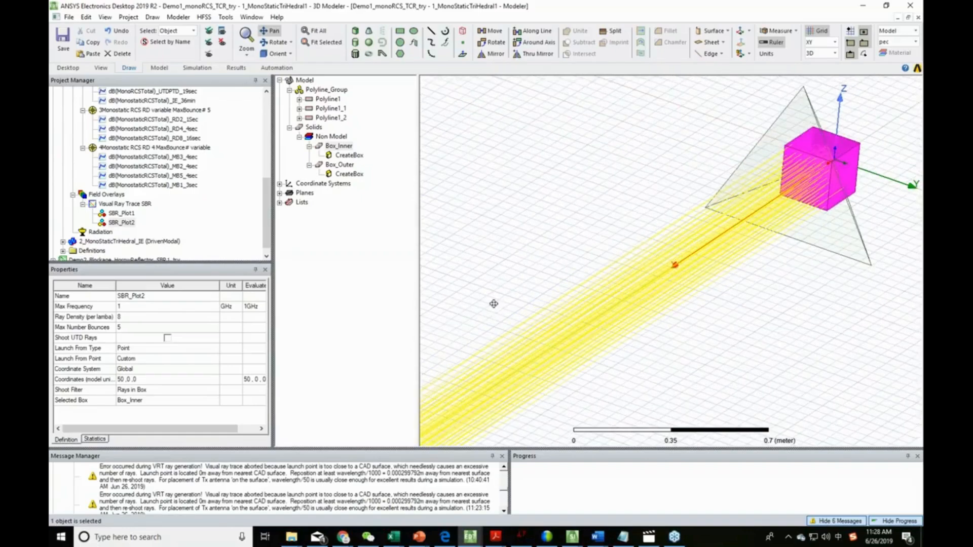
- Highlight Box_Outer in the model and set it as the selected box for SBR_Plot2's Rays in Box shoot filter
{"action": "left_click", "coordinate": [346, 167]}
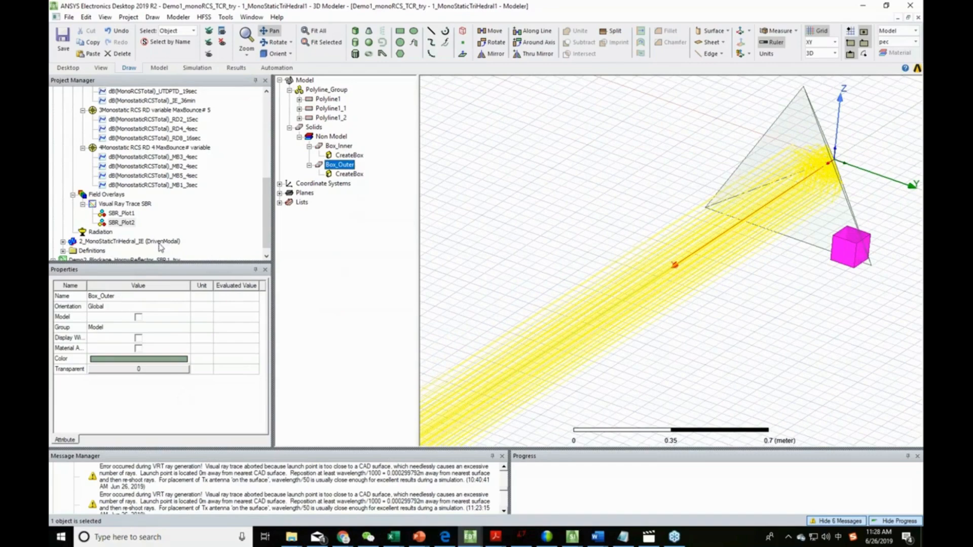
{"action": "left_click", "coordinate": [121, 223]}
{"action": "left_click", "coordinate": [150, 401]}
{"action": "left_click", "coordinate": [138, 424]}
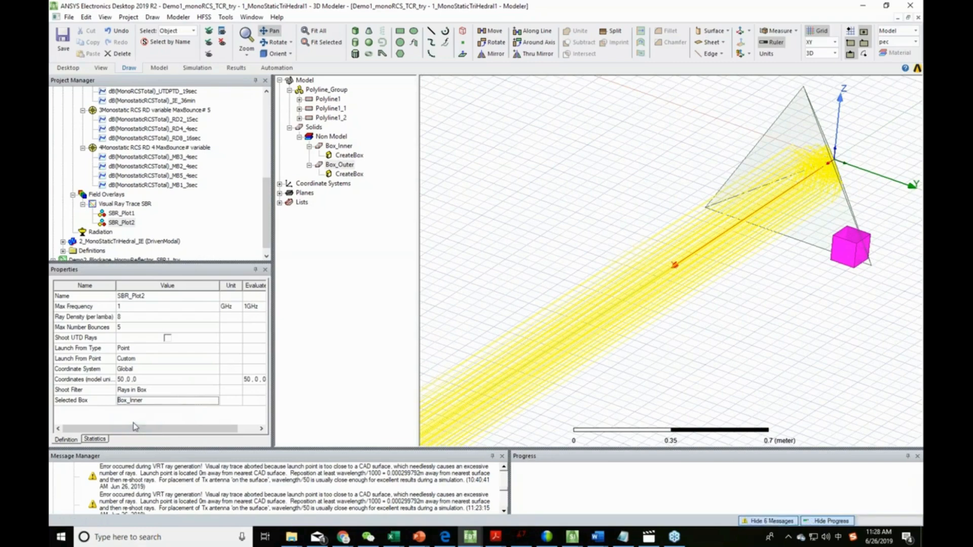
{"action": "left_click", "coordinate": [145, 391]}
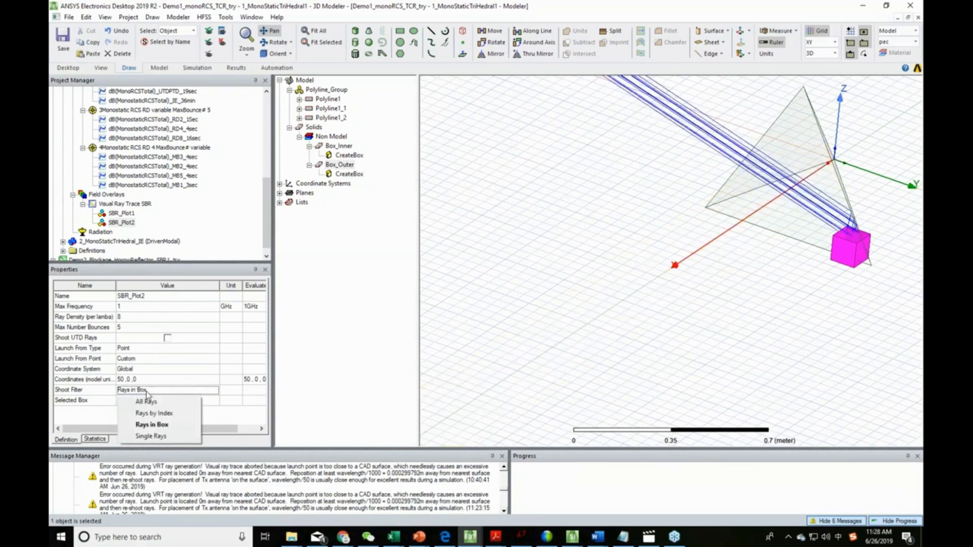
{"action": "left_click", "coordinate": [107, 412]}
{"action": "left_click_drag", "start_coordinate": [564, 330], "coordinate": [528, 353]}
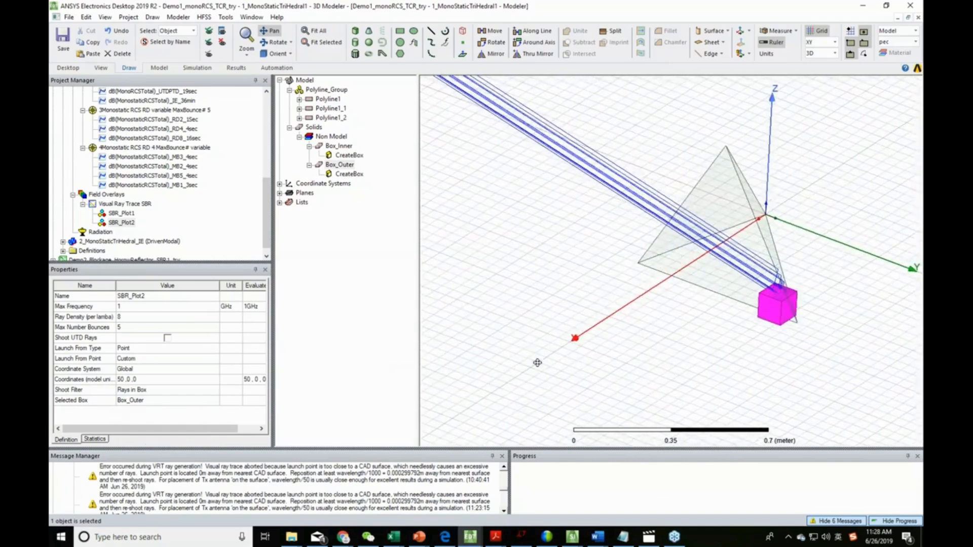
{"action": "left_click_drag", "start_coordinate": [584, 373], "coordinate": [659, 367]}
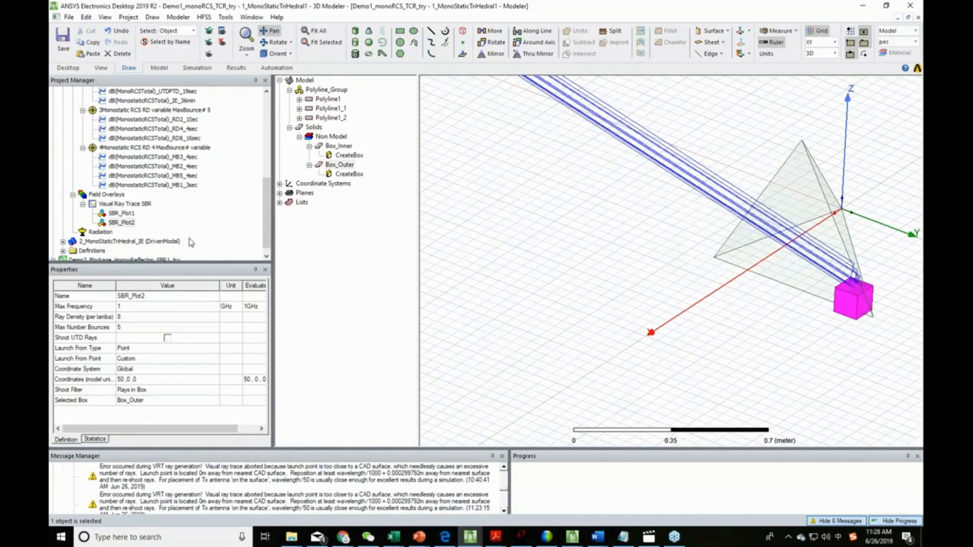
{"action": "scroll", "coordinate": [130, 220], "scroll_direction": "up", "scroll_amount": 6}
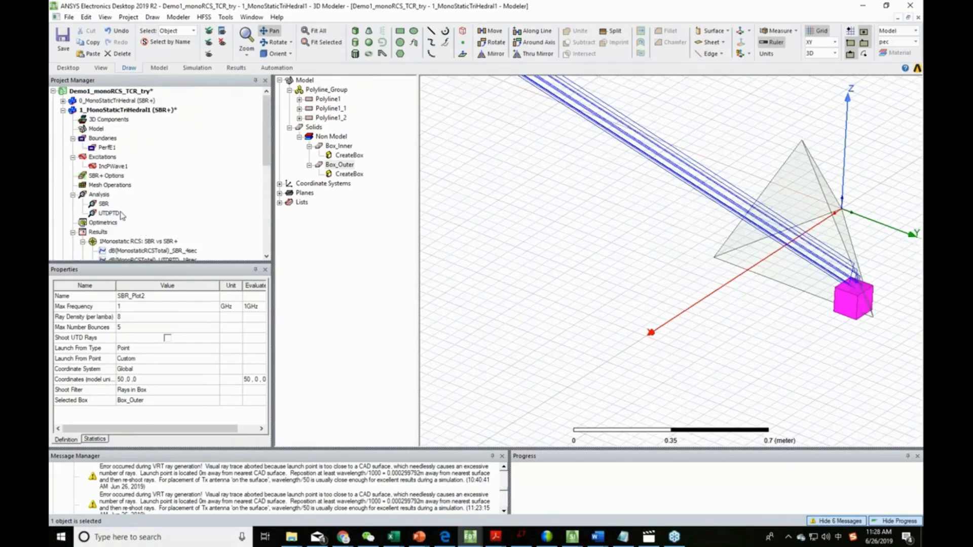